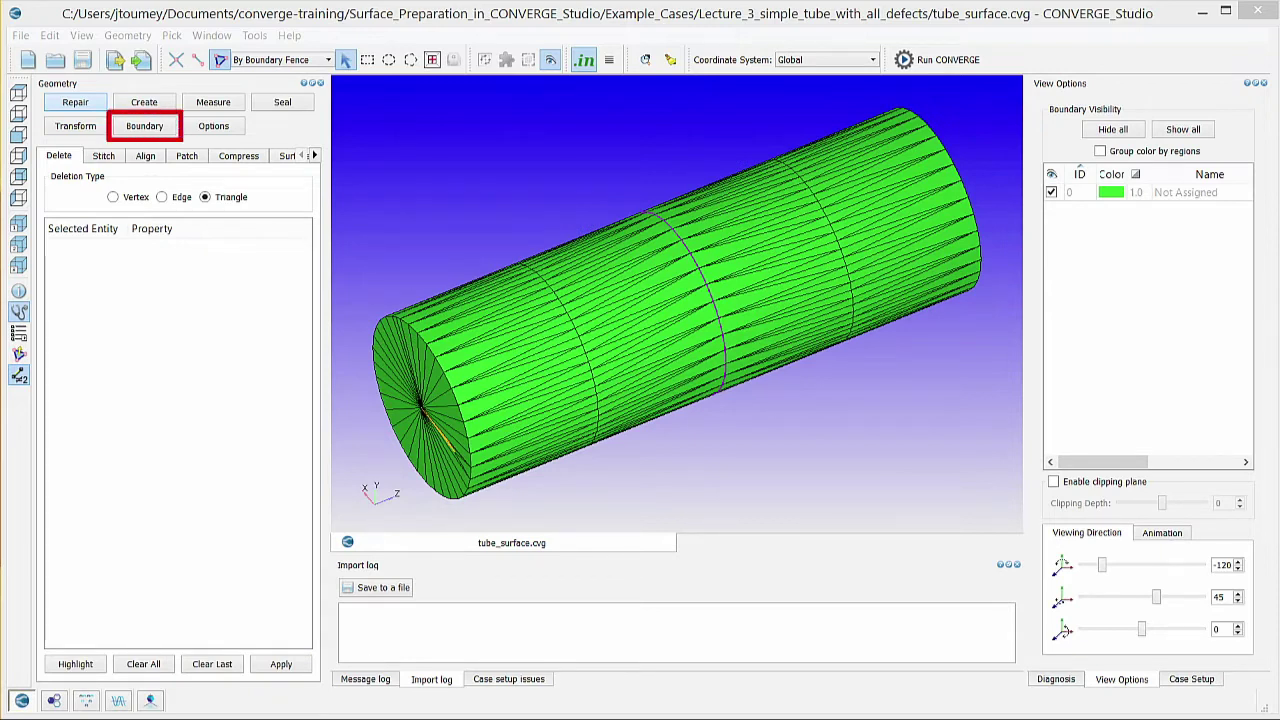
# - Find boundary fences on the tube surface with an upper angle bound of 135 degrees
pyautogui.click(117, 125)
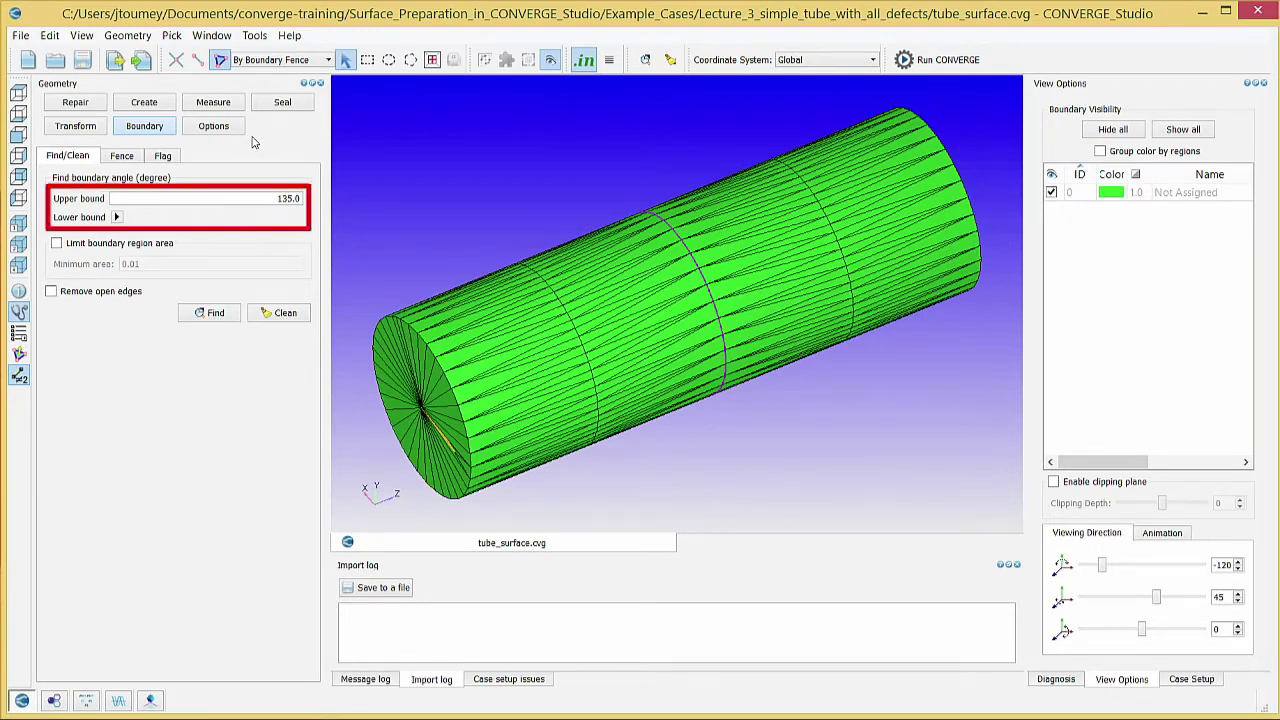
pyautogui.click(210, 316)
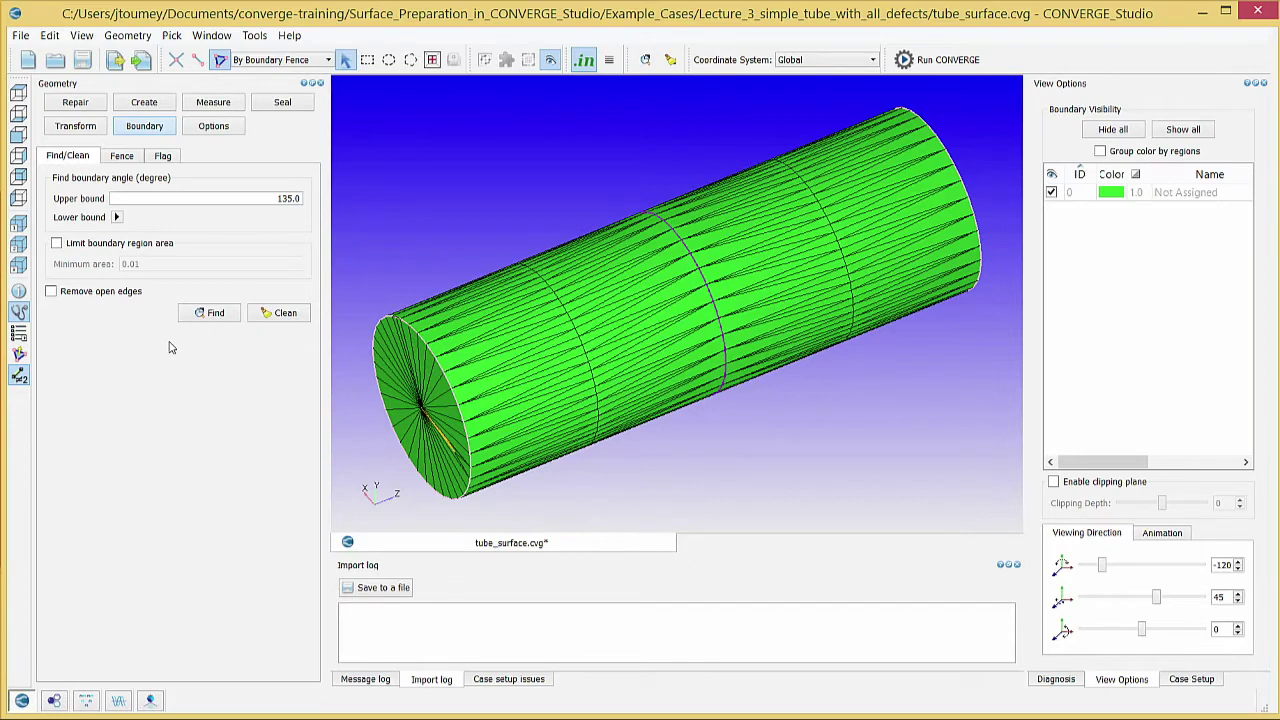
# - Prepare boundary fence marking by selected edges, with edge picking set to By Arc
pyautogui.click(128, 158)
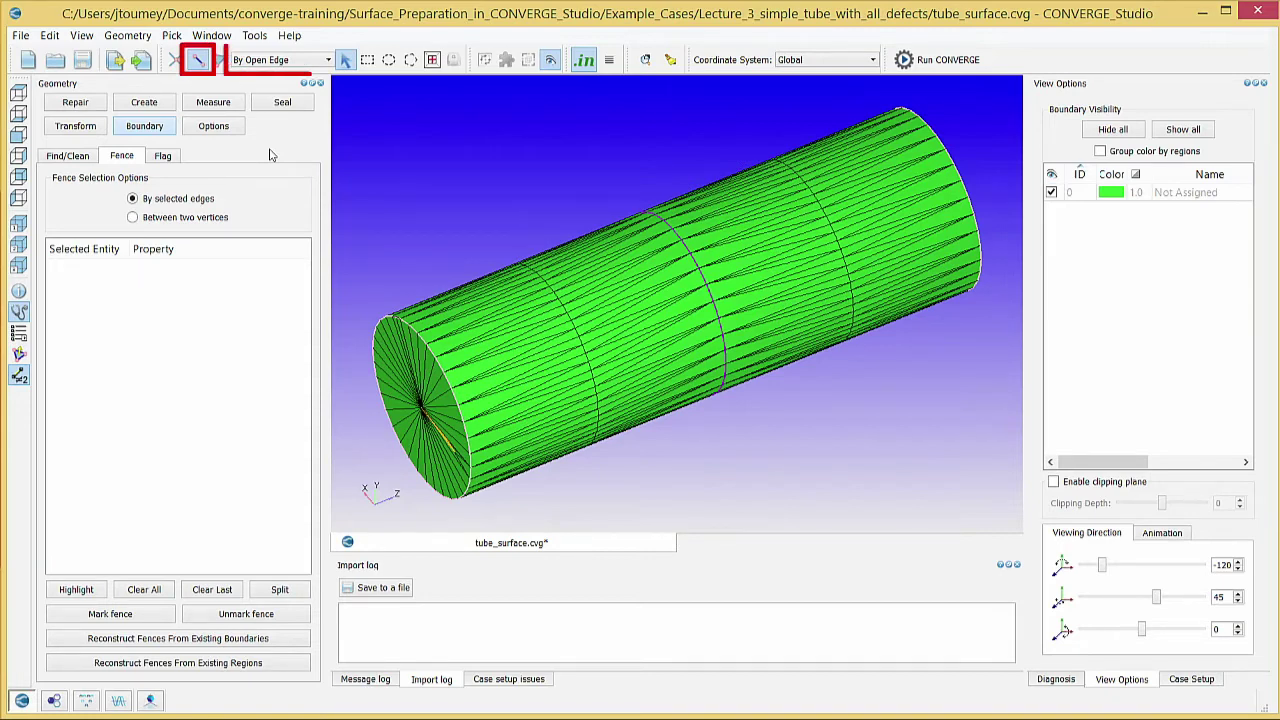
pyautogui.click(272, 62)
pyautogui.click(267, 84)
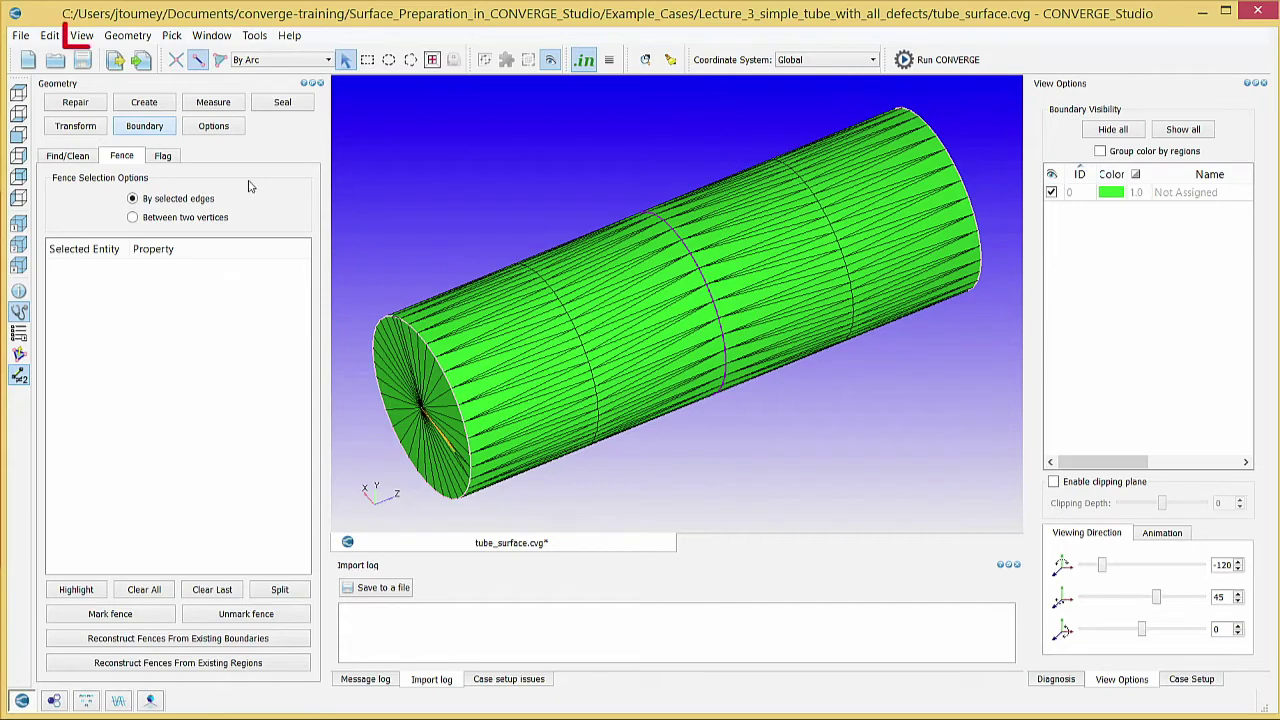
pyautogui.click(86, 39)
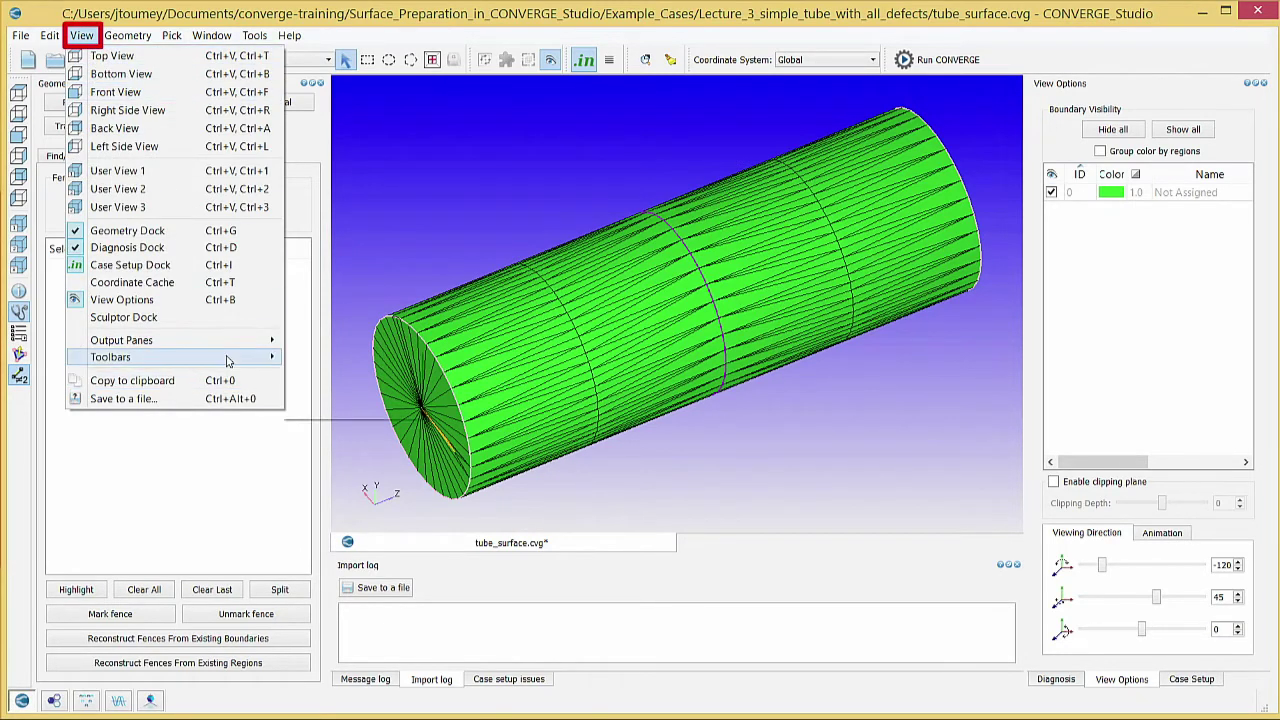
pyautogui.moveTo(228, 360)
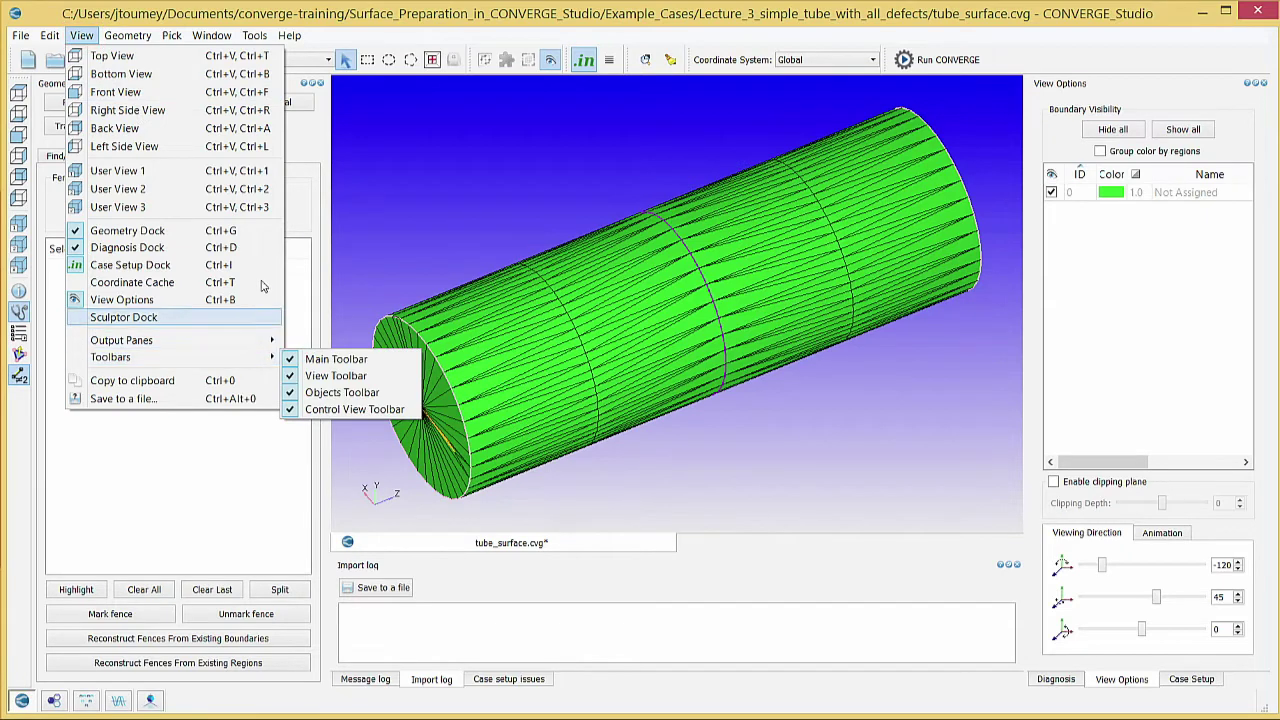
pyautogui.click(307, 225)
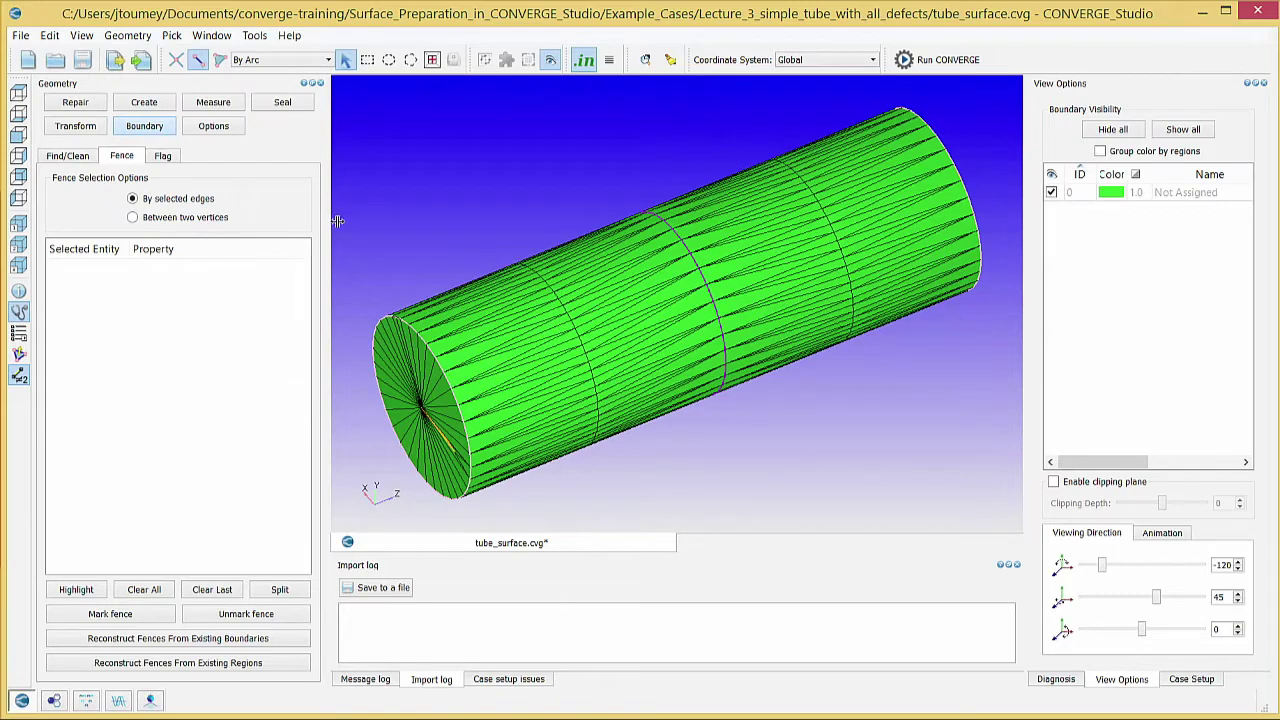
# - Select the circular edge loop around the middle of the tube and mark it as a boundary fence
pyautogui.scroll(3, 700, 273)
pyautogui.scroll(5, 713, 268)
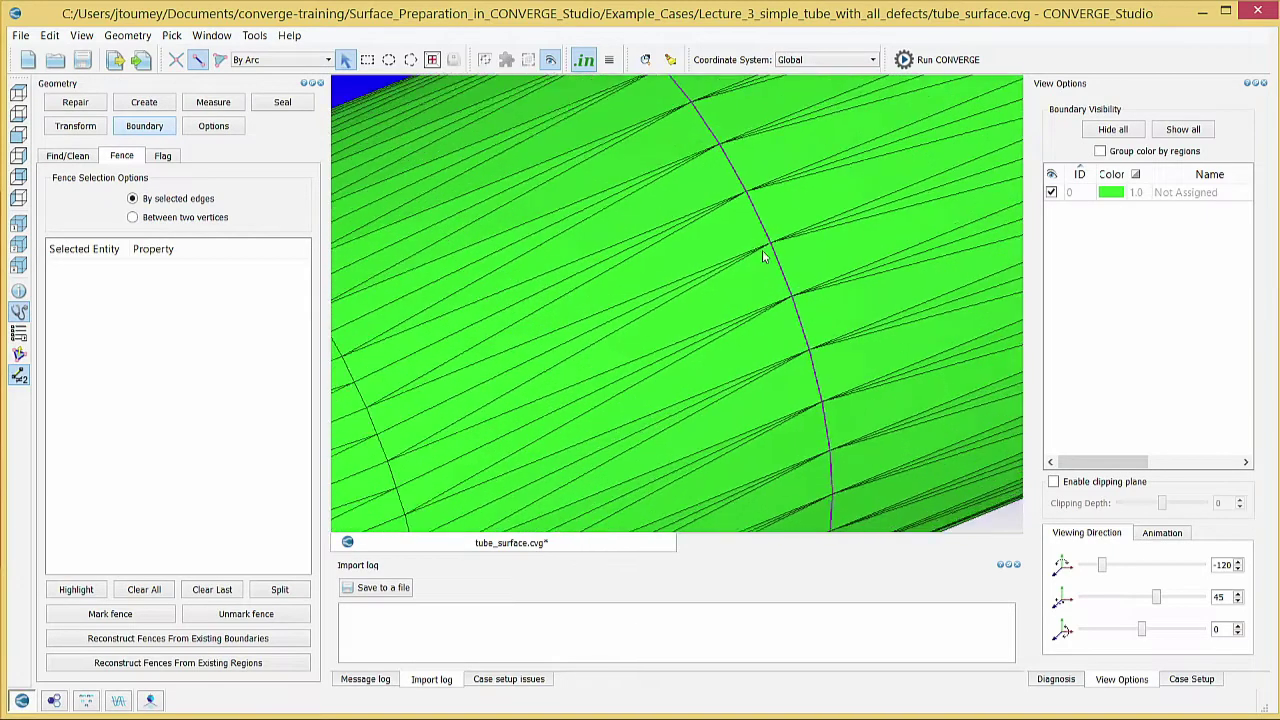
pyautogui.click(771, 203)
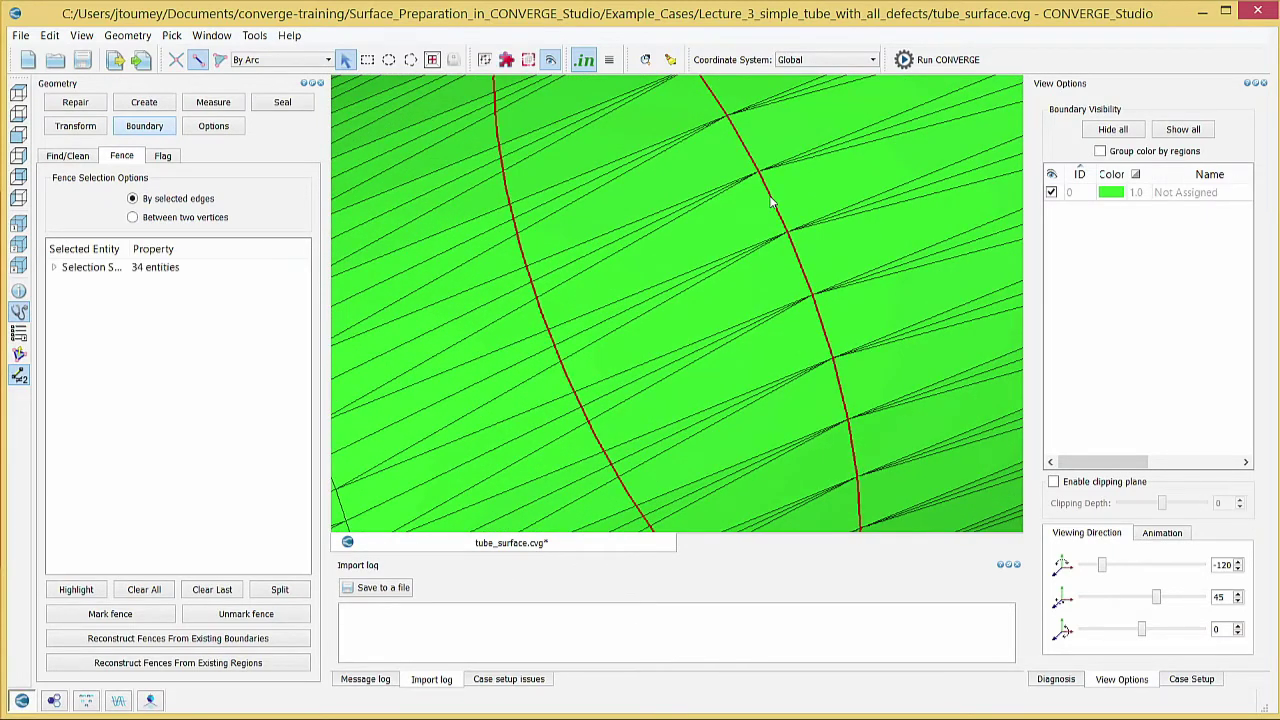
pyautogui.scroll(-5, 764, 211)
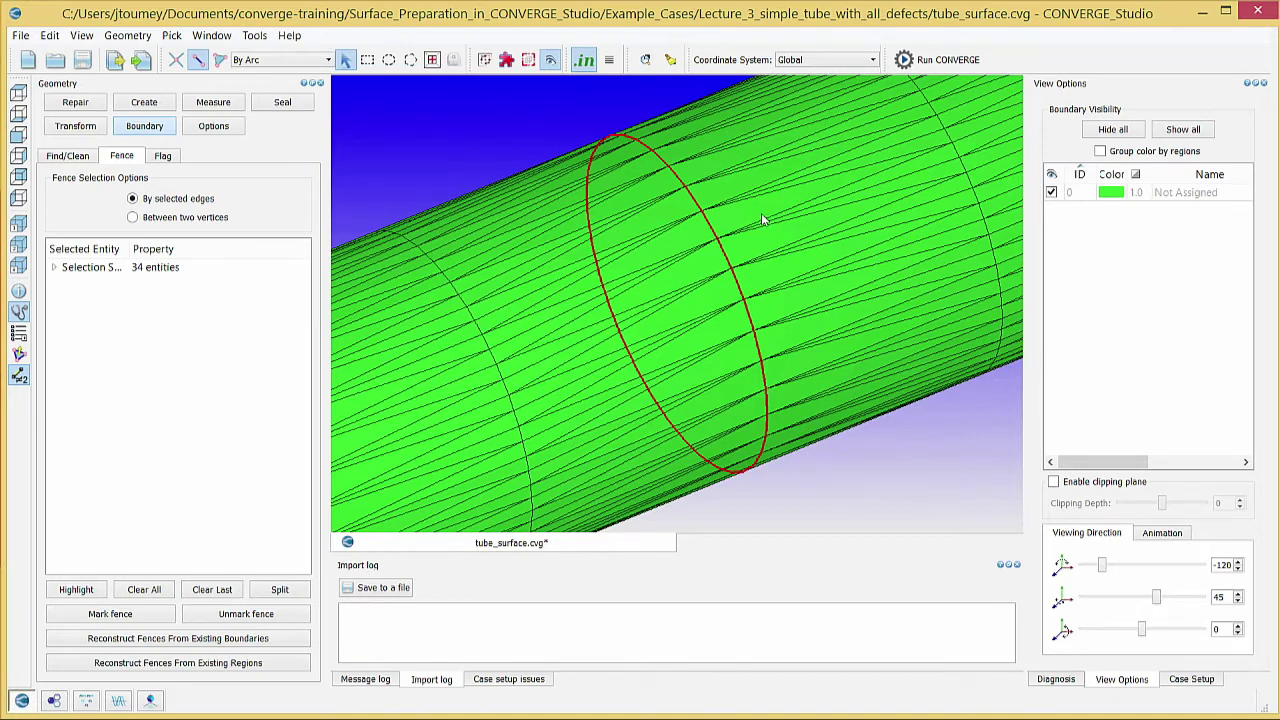
pyautogui.rightClick(699, 251)
pyautogui.press('Escape')
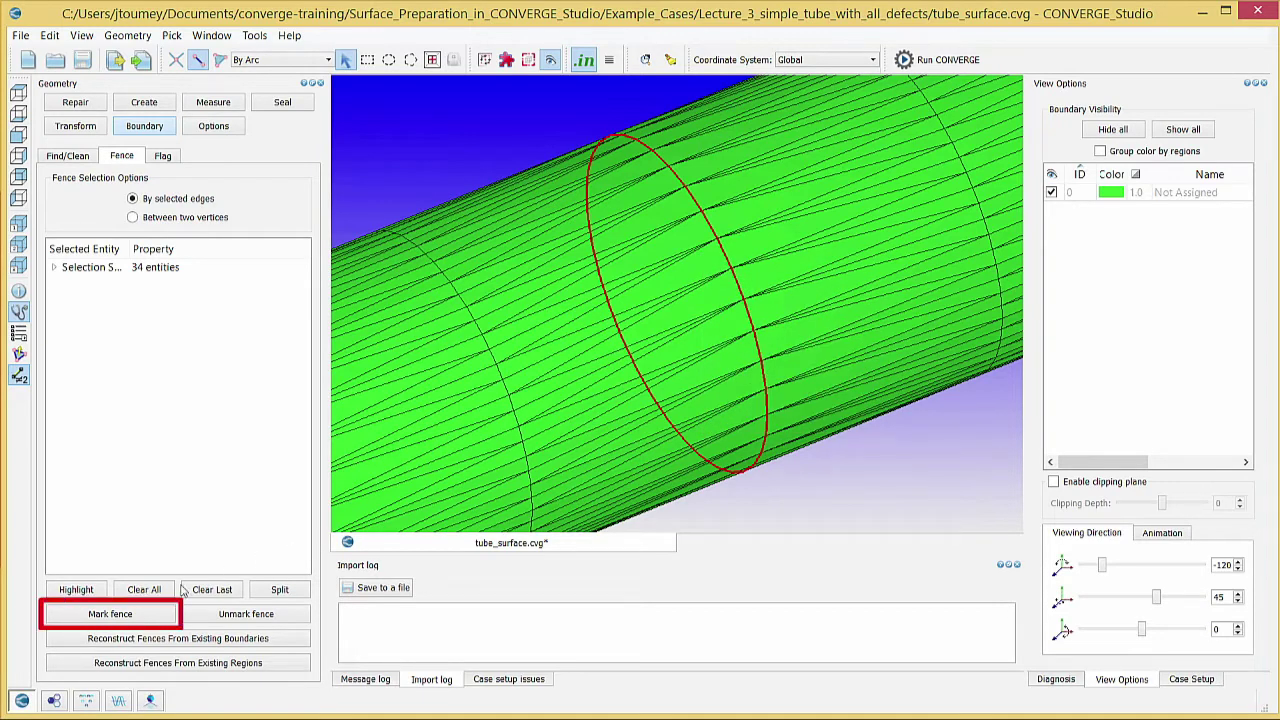
pyautogui.click(151, 619)
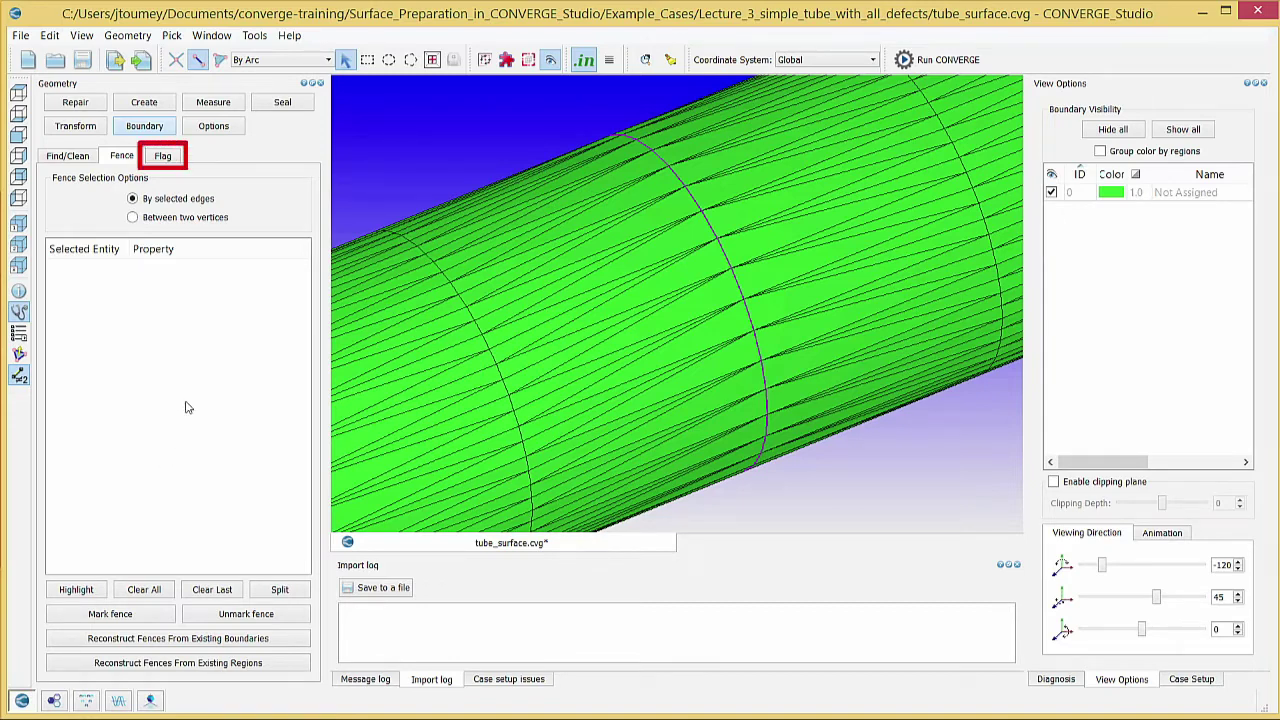
# - Create a boundary with ID 1 named Inflow for flagging triangles
pyautogui.click(172, 158)
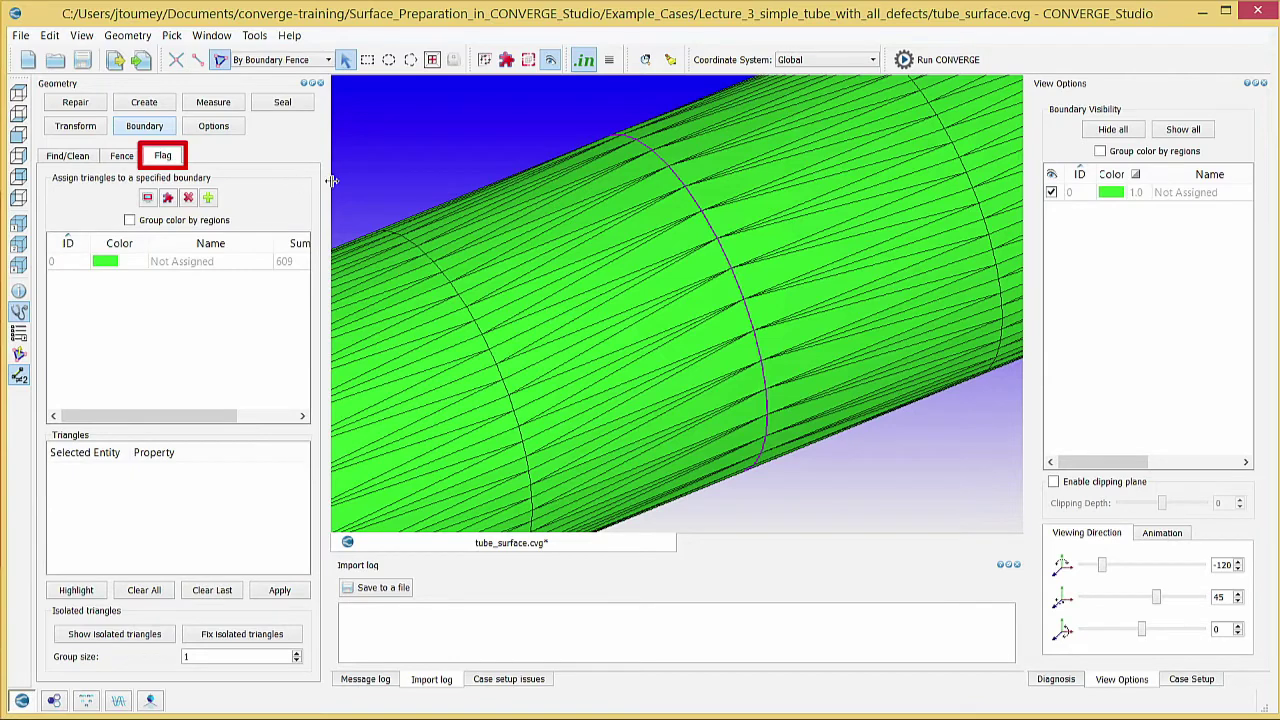
pyautogui.scroll(-5, 357, 185)
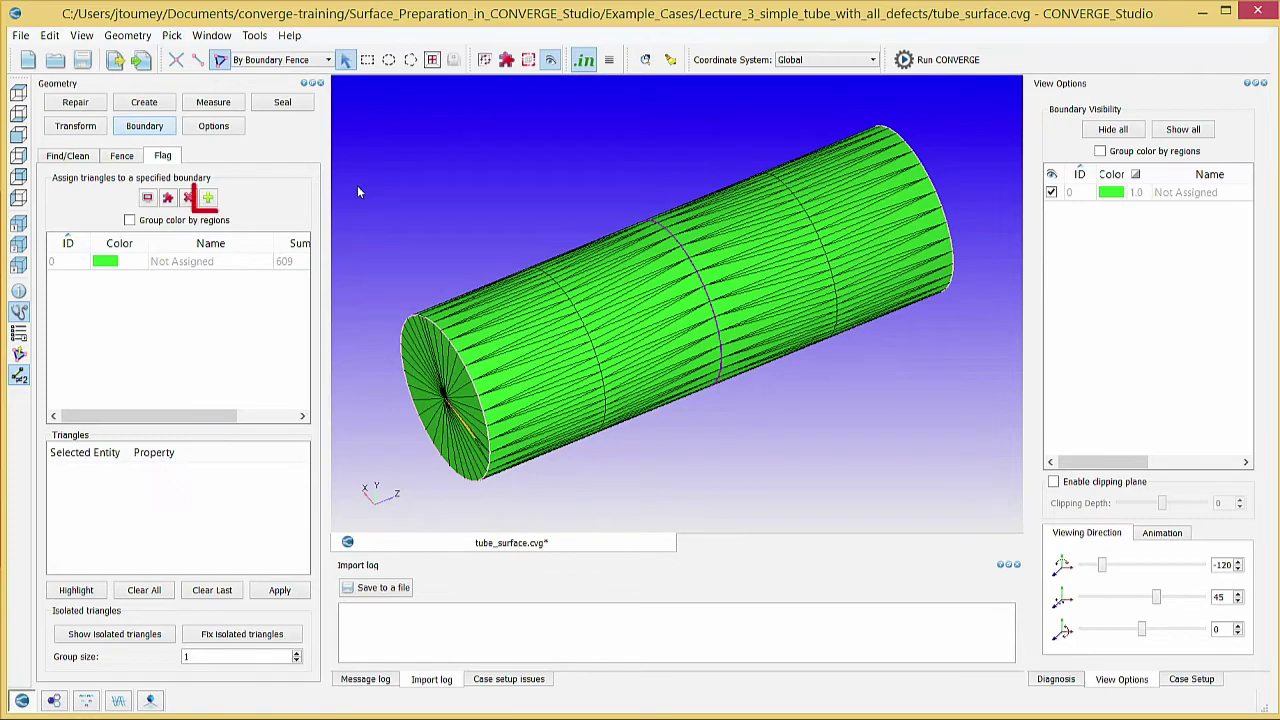
pyautogui.click(207, 198)
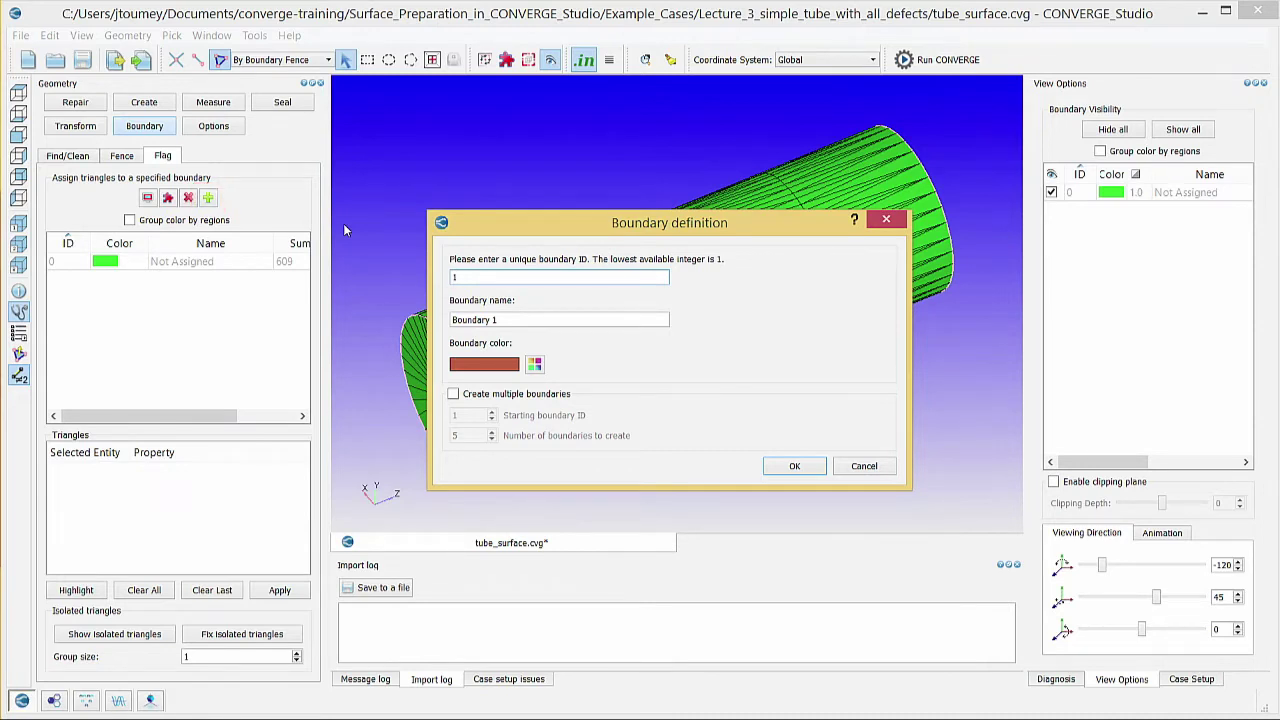
pyautogui.press('Tab')
pyautogui.write('Inflow')
pyautogui.click(794, 466)
# - Create a boundary with ID 2 named Outflow
pyautogui.click(208, 198)
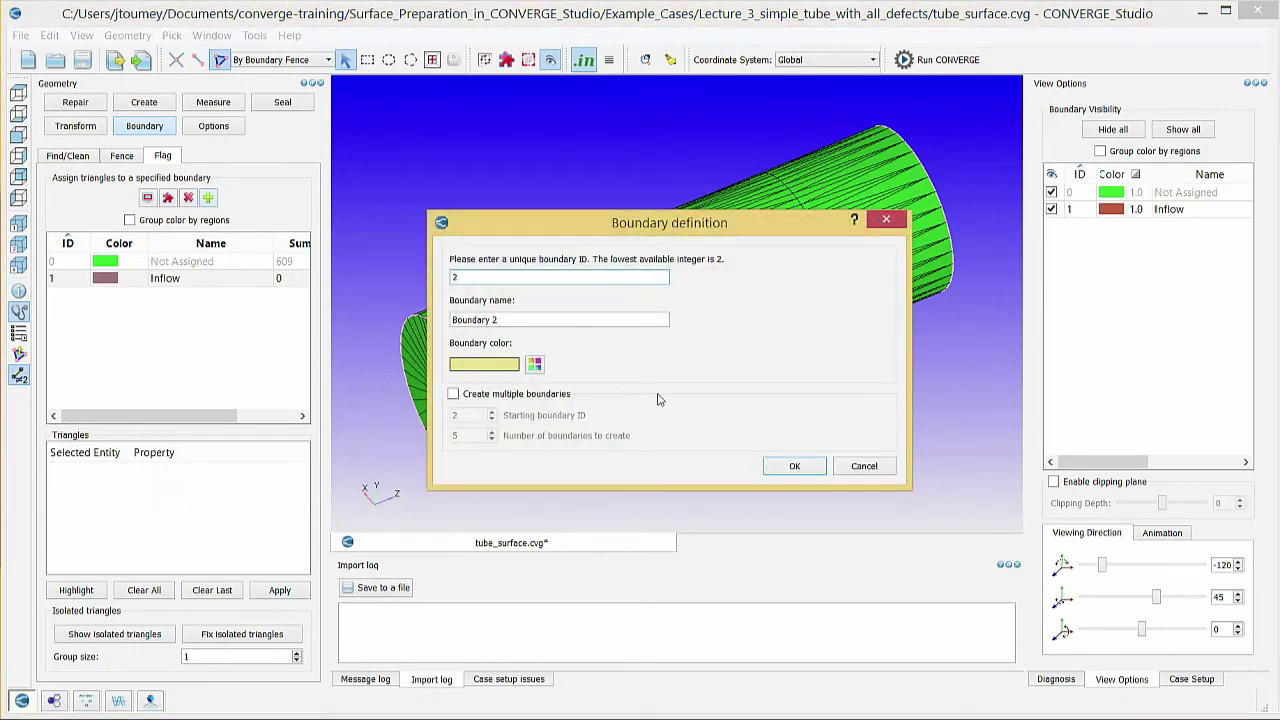
pyautogui.click(600, 320)
pyautogui.hotkey('ctrl', 'a')
pyautogui.write('Outllow')
# - Create a boundary with ID 3 named Wall1
pyautogui.click(208, 198)
pyautogui.press('Tab')
pyautogui.write('Wall1')
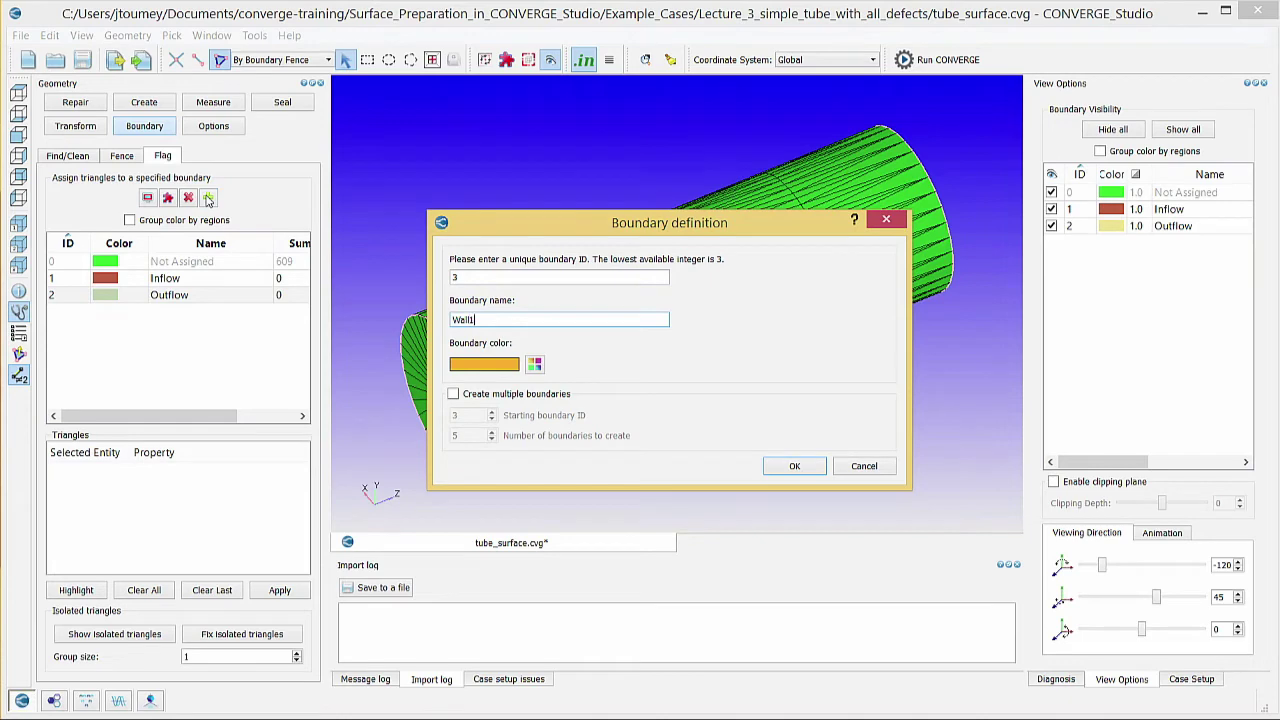
pyautogui.click(788, 466)
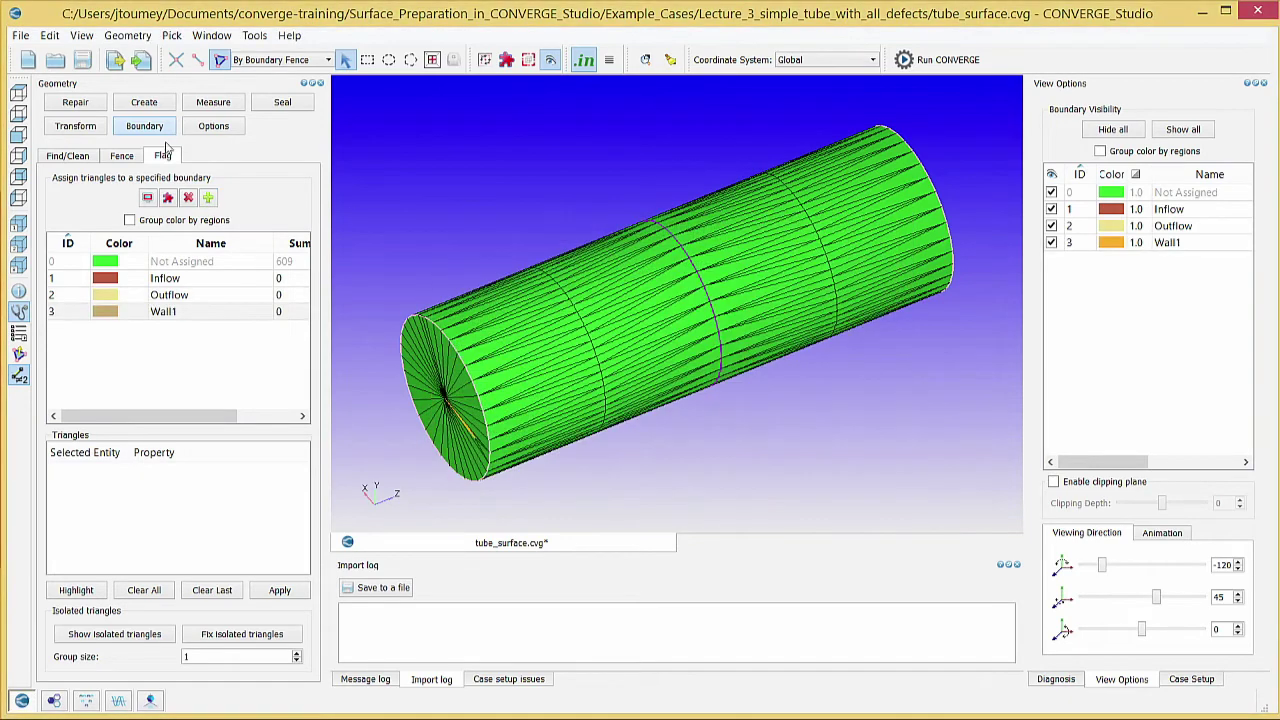
# - Create a boundary with ID 4 named Wall2
pyautogui.click(208, 198)
pyautogui.press('Tab')
pyautogui.write('W')
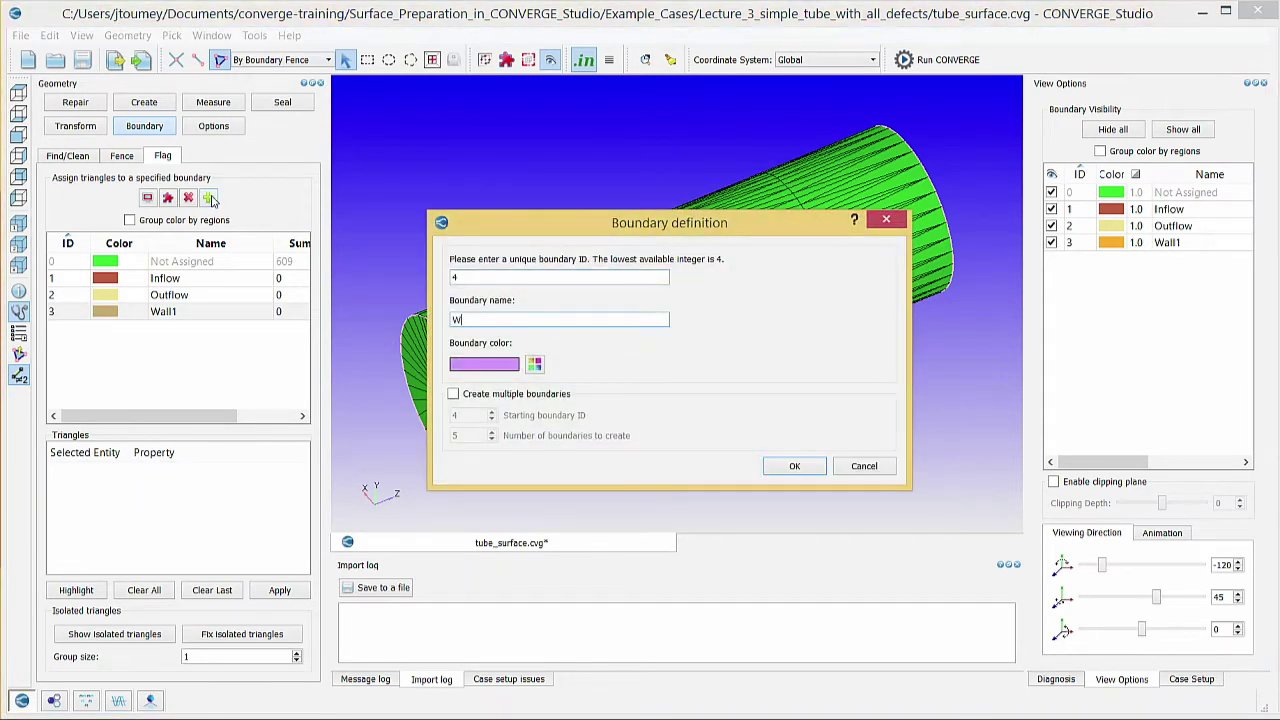
pyautogui.write('all2')
pyautogui.click(788, 474)
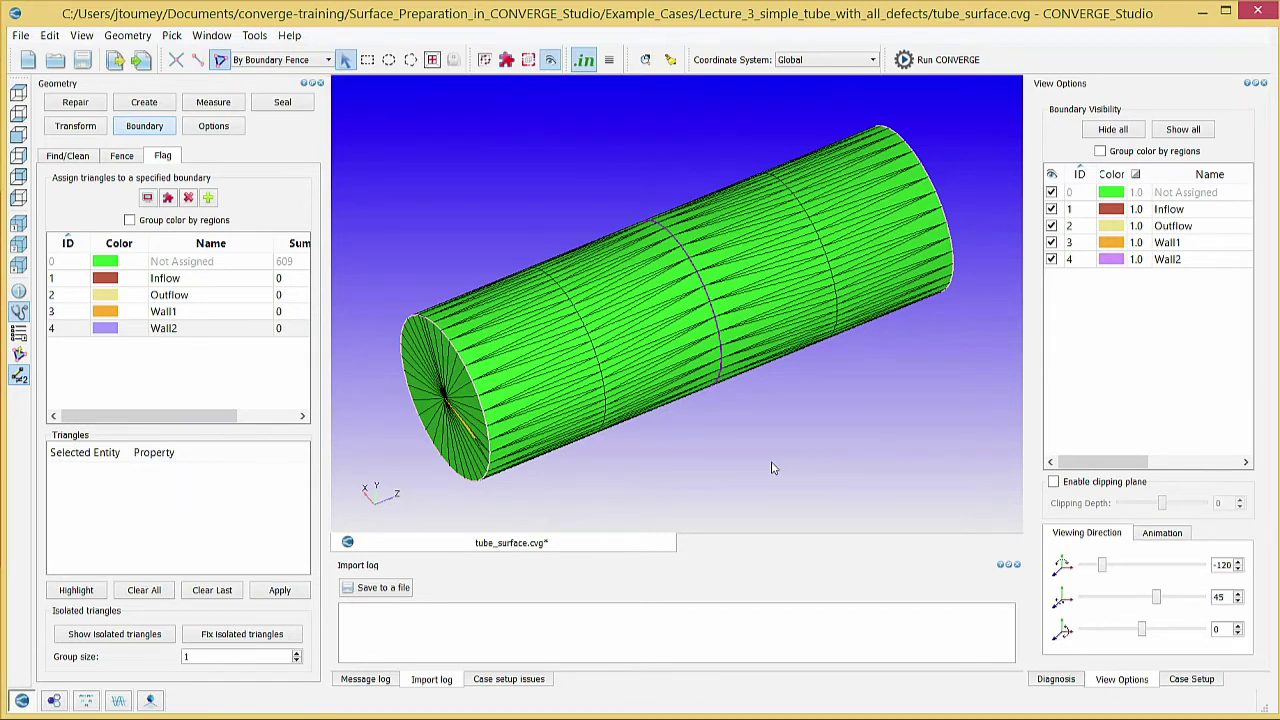
# - Assign the triangles of the tube's near end cap to the Inflow boundary
pyautogui.click(437, 363)
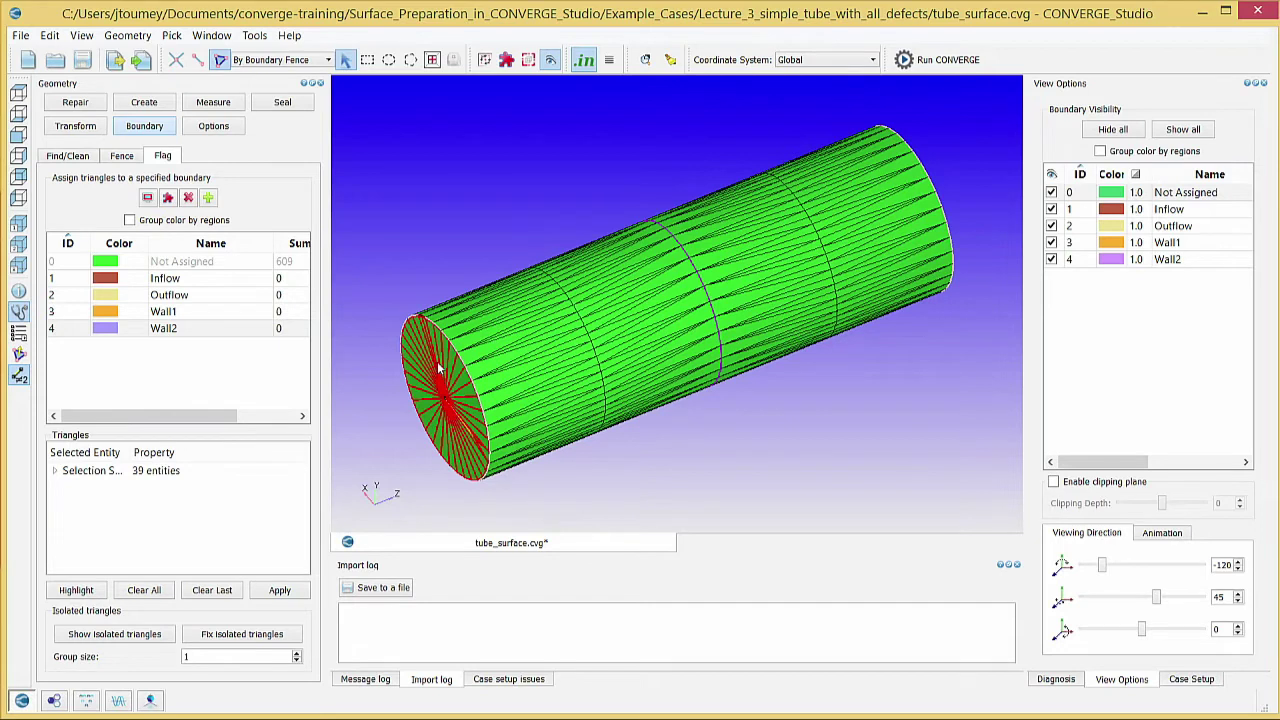
pyautogui.click(240, 281)
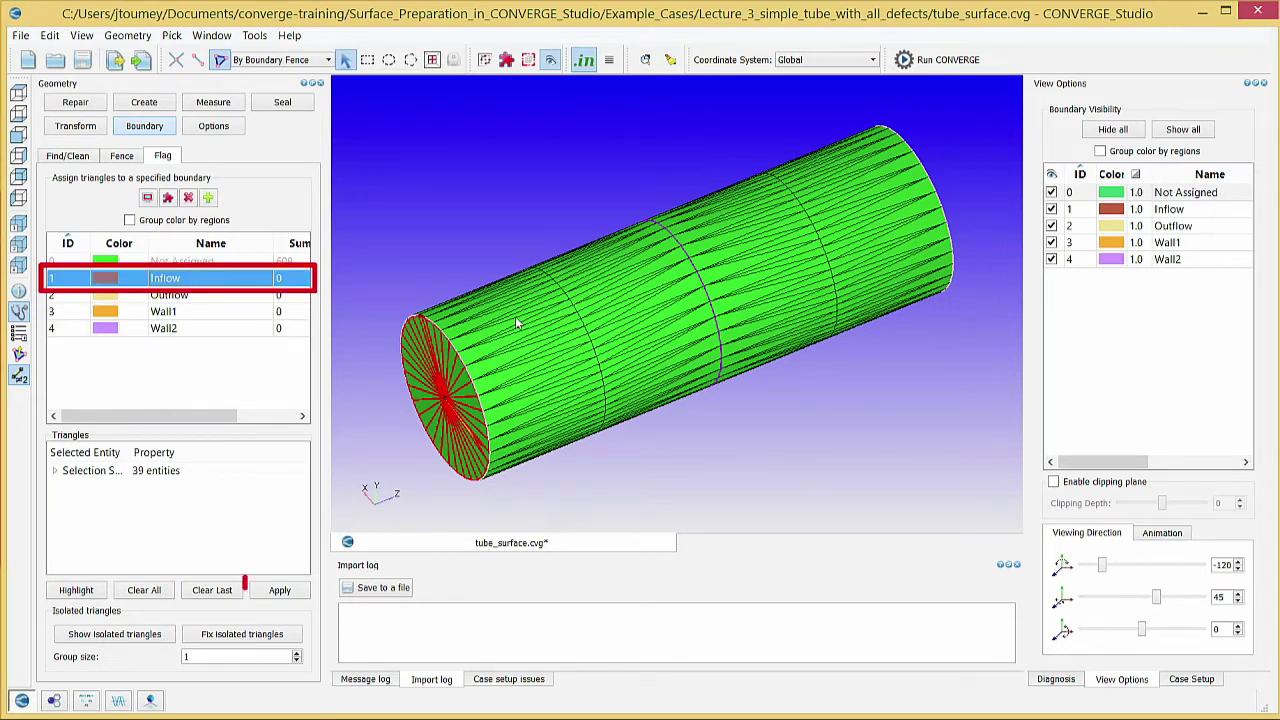
pyautogui.click(279, 590)
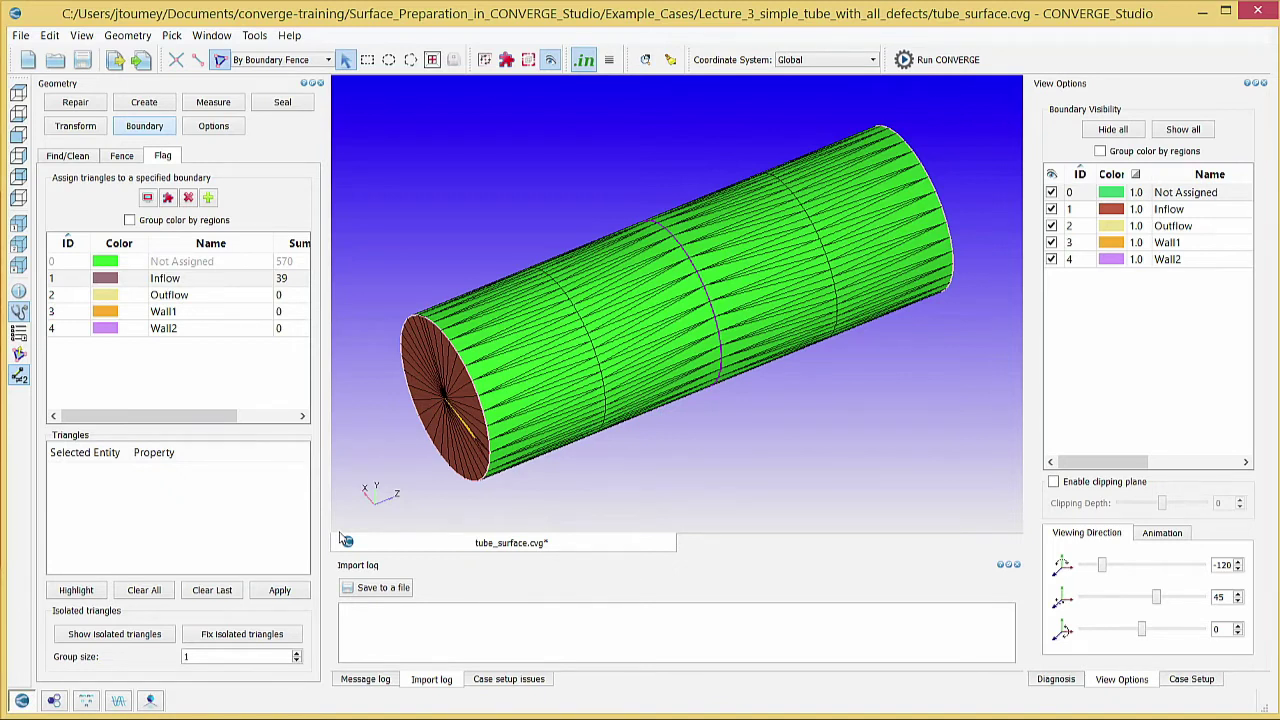
# - Assign the side wall between the Inflow end and the middle fence to the Wall1 boundary
pyautogui.click(548, 383)
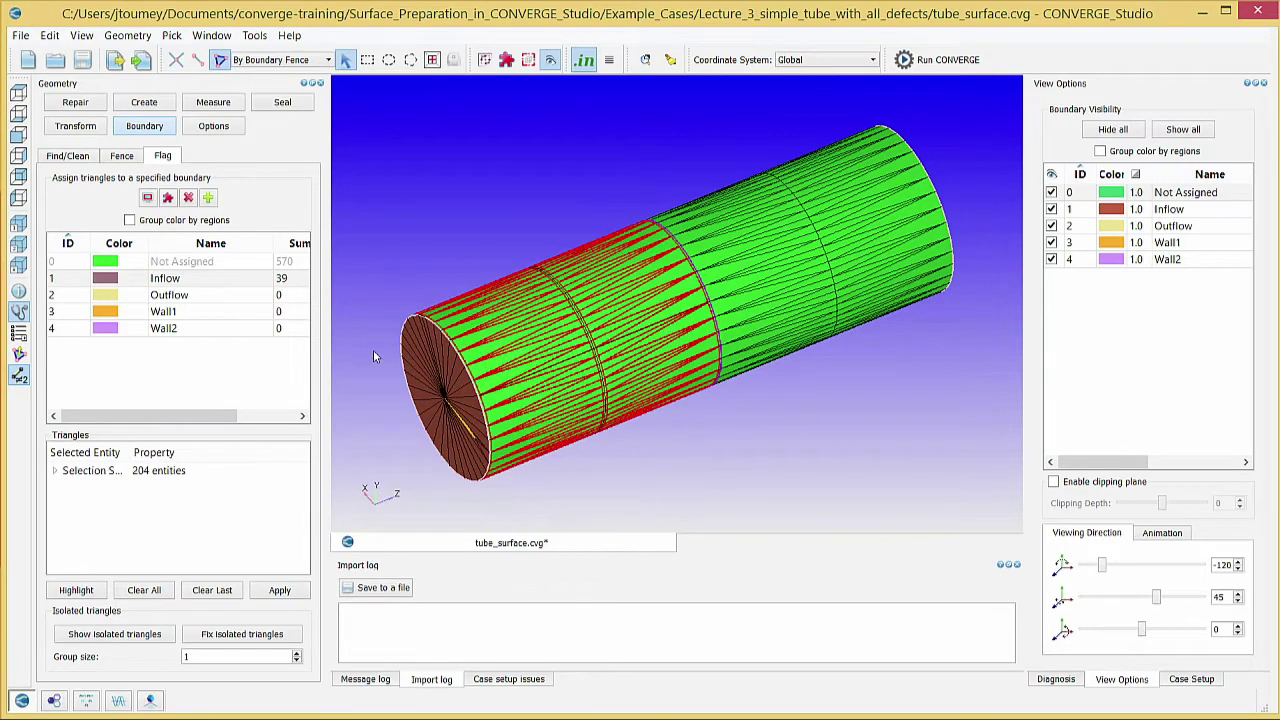
pyautogui.click(224, 312)
pyautogui.click(278, 590)
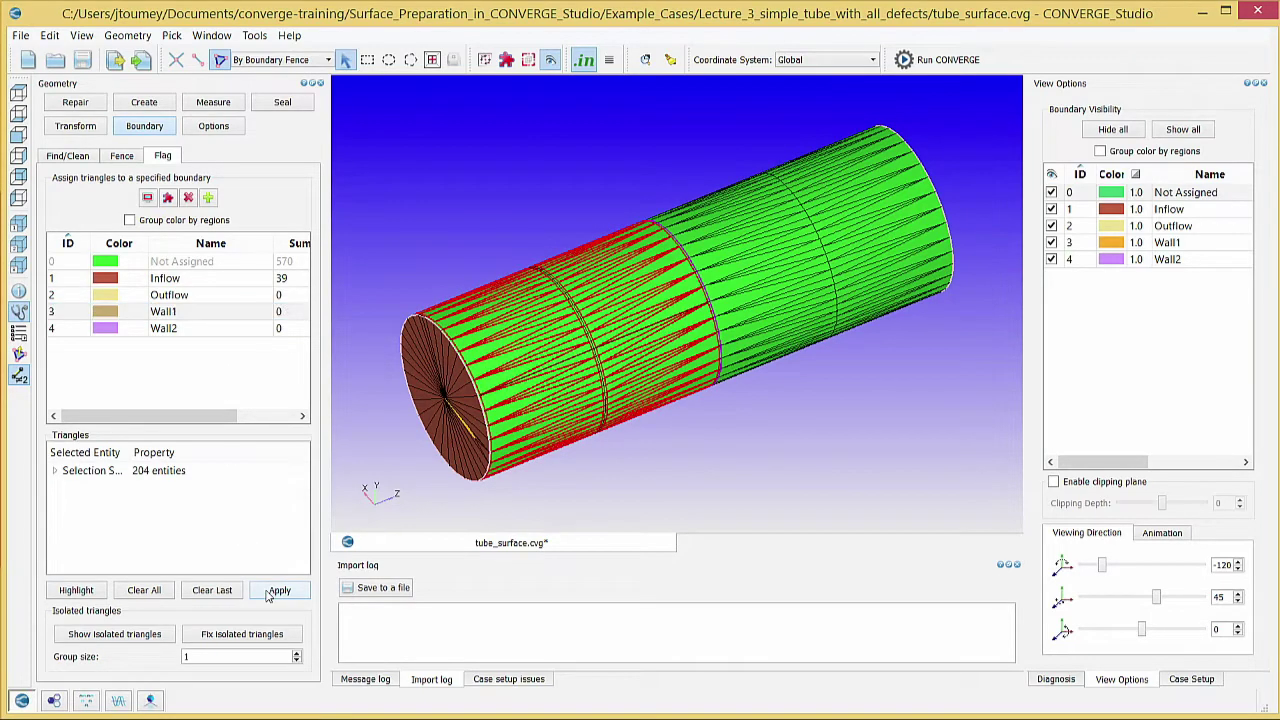
# - Assign the side wall beyond the middle fence to the Wall2 boundary
pyautogui.click(707, 296)
pyautogui.click(257, 328)
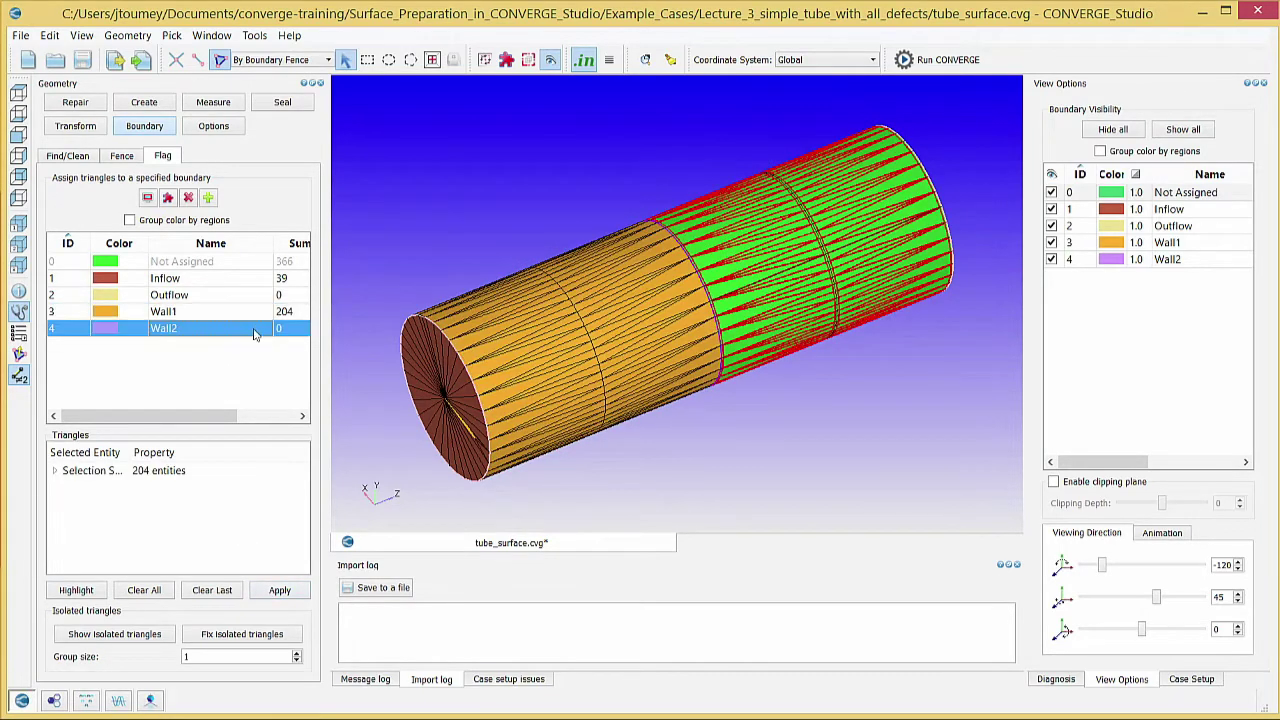
pyautogui.click(279, 590)
# - Assign the triangles of the tube's far end cap to the Outflow boundary and restore the first user view
pyautogui.moveTo(640, 300); pyautogui.dragTo(880, 205)
pyautogui.click(886, 200)
pyautogui.click(183, 295)
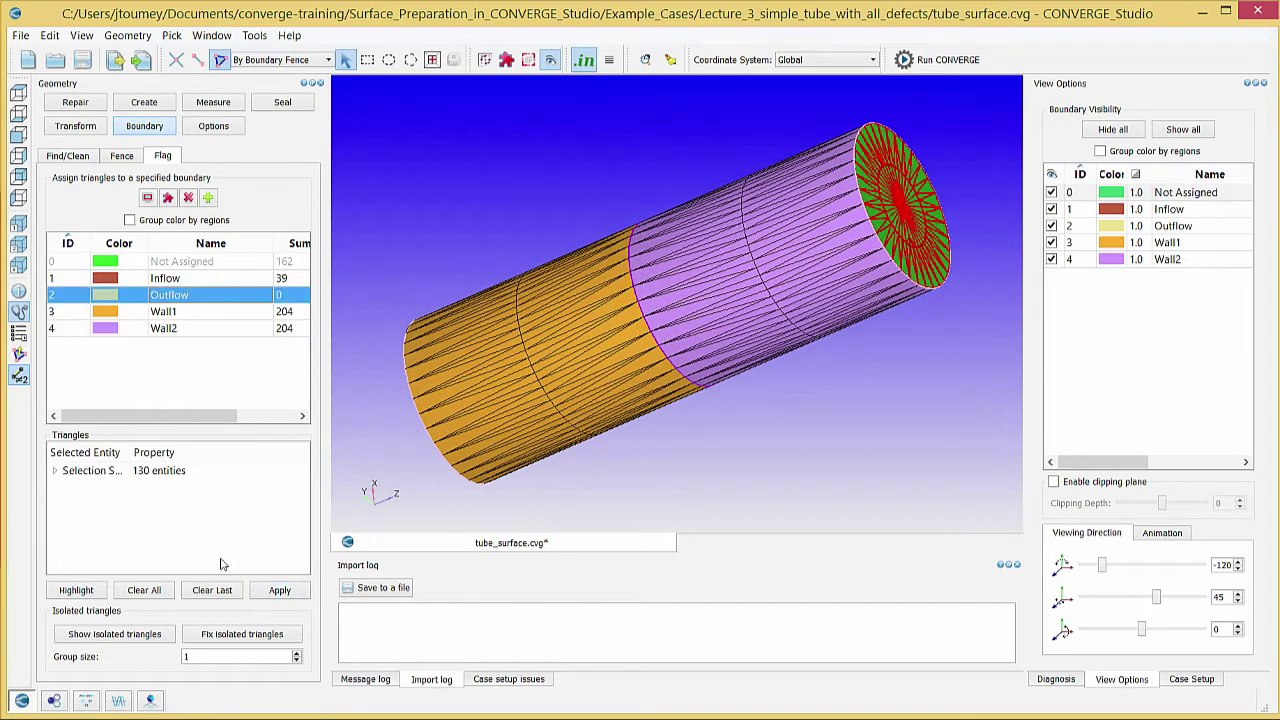
pyautogui.click(279, 590)
pyautogui.click(19, 224)
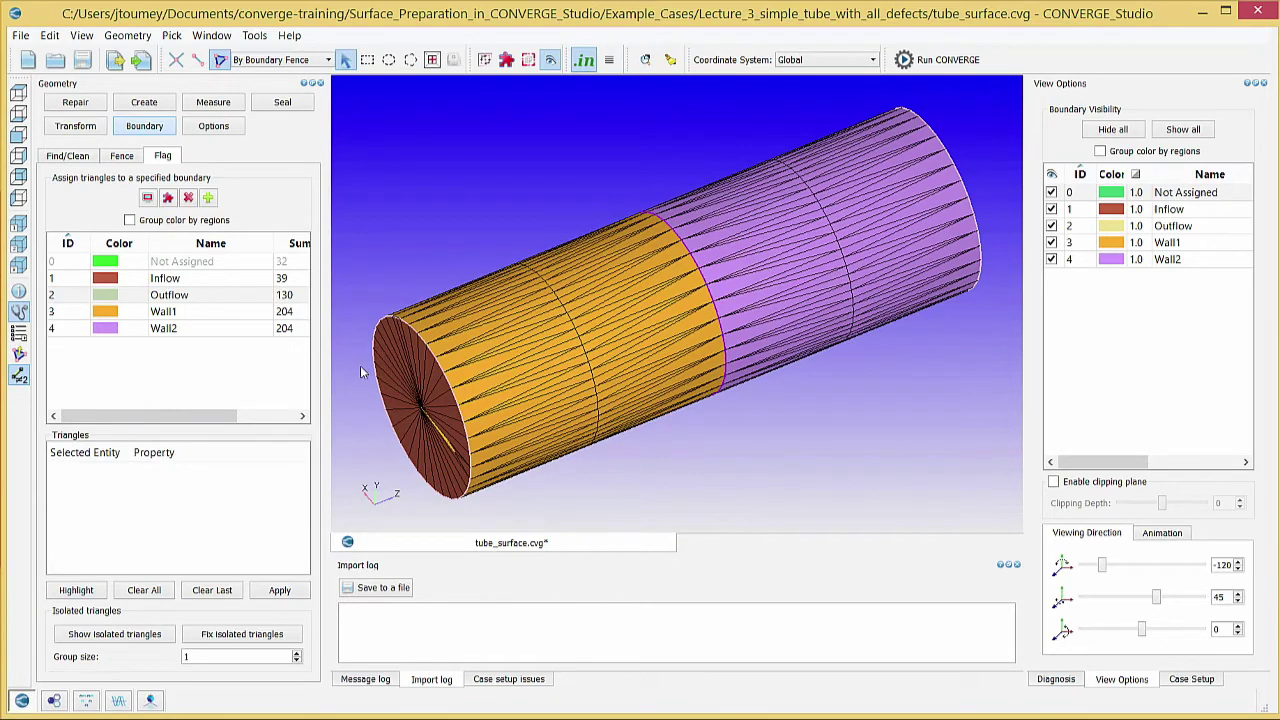
# - Delete the Wall2 boundary, returning its triangles to the default boundary
pyautogui.click(185, 330)
pyautogui.click(189, 198)
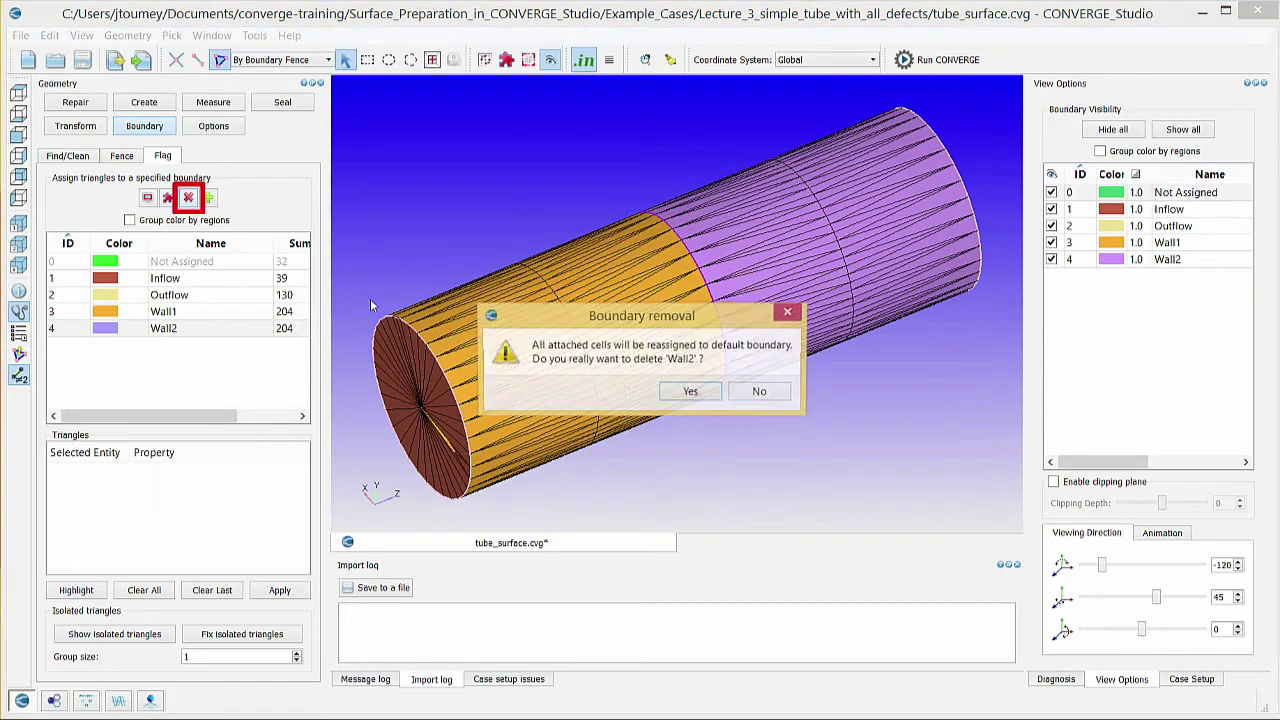
pyautogui.click(694, 398)
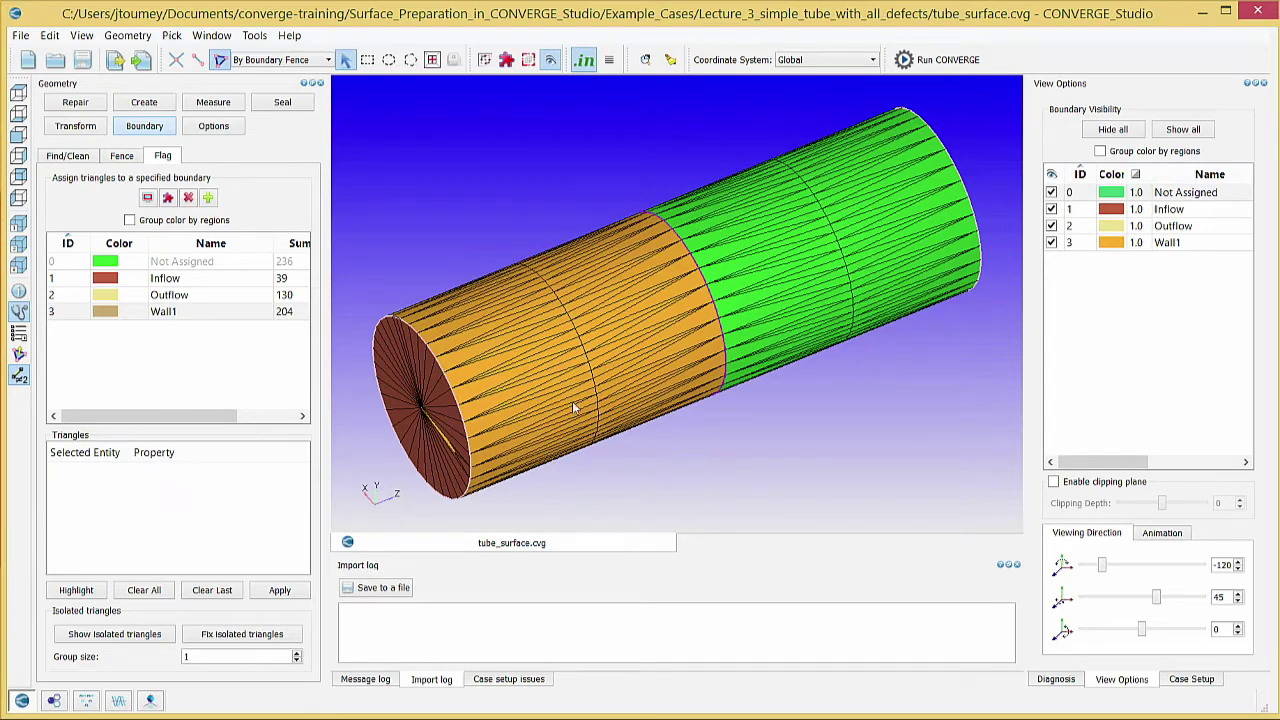
# - Recreate the boundary with ID 4 under the name Wall2
pyautogui.click(208, 198)
pyautogui.press('Tab')
pyautogui.write('Wall2')
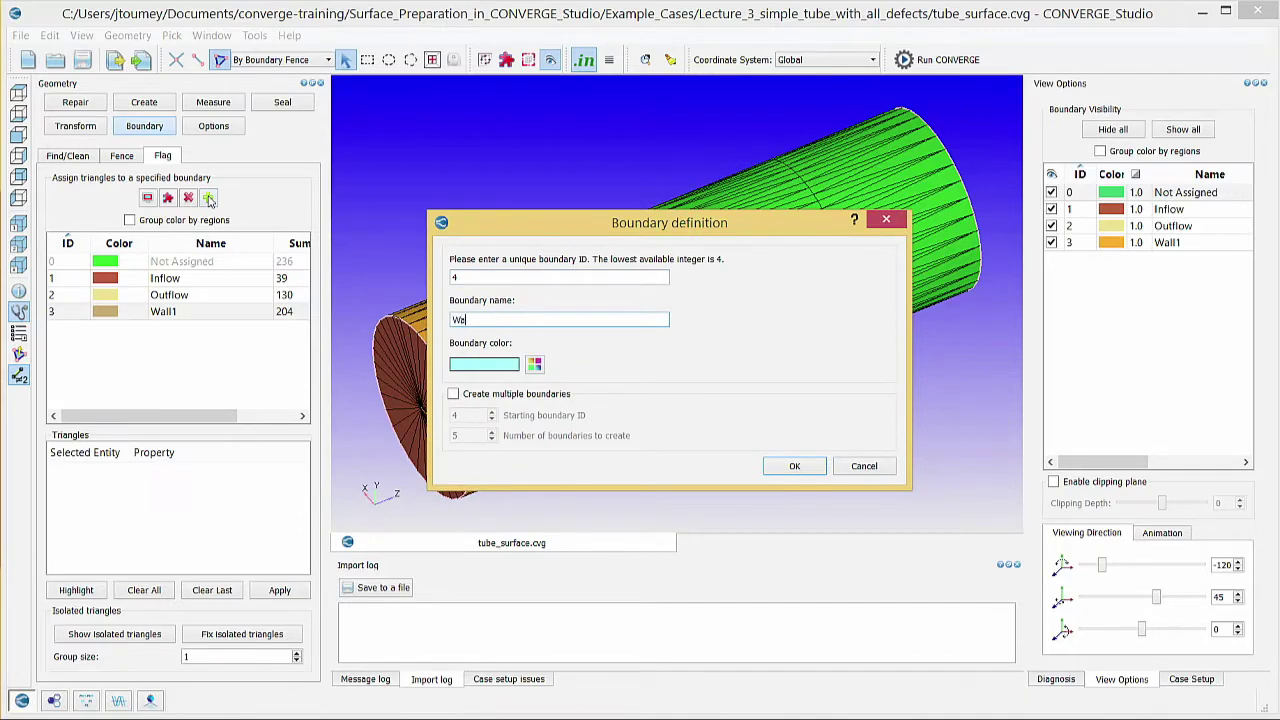
pyautogui.click(812, 469)
# - Assign the unassigned side wall on the far half of the tube to the recreated Wall2 boundary
pyautogui.click(799, 314)
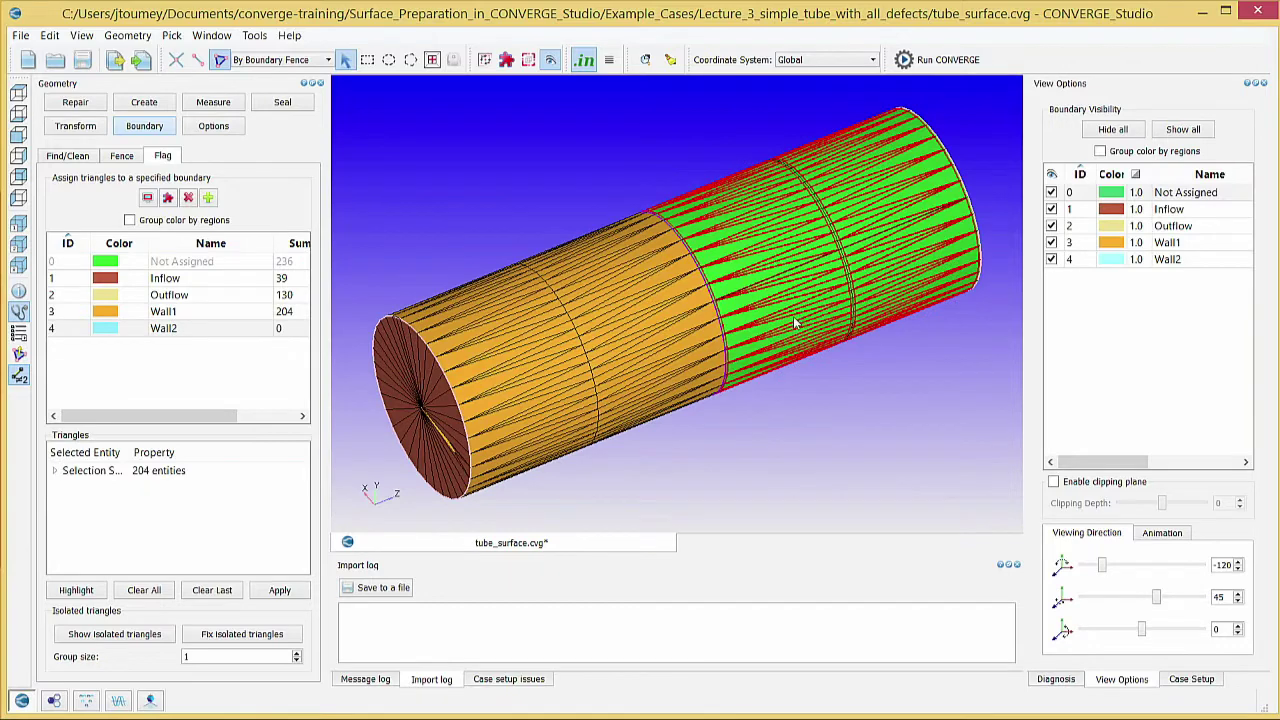
pyautogui.click(208, 330)
pyautogui.click(270, 584)
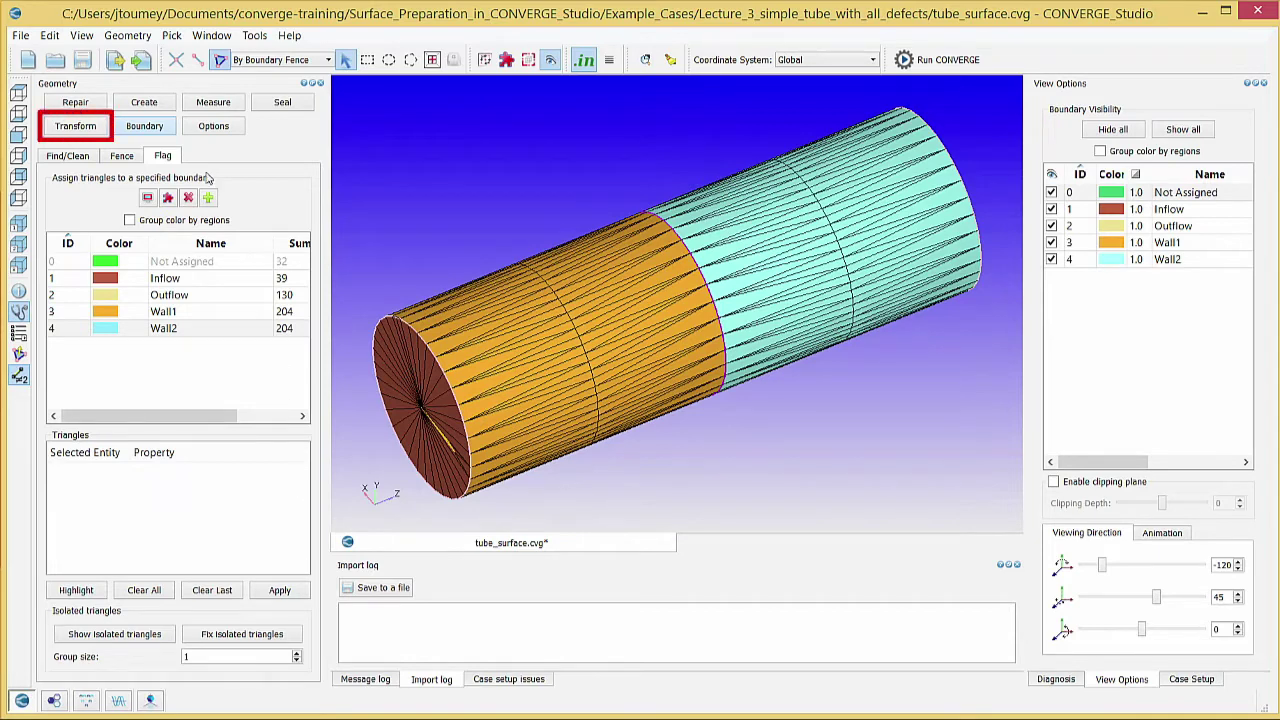
# - Review the Translate, Rotate and Scale options of the surface transform tools
pyautogui.click(62, 128)
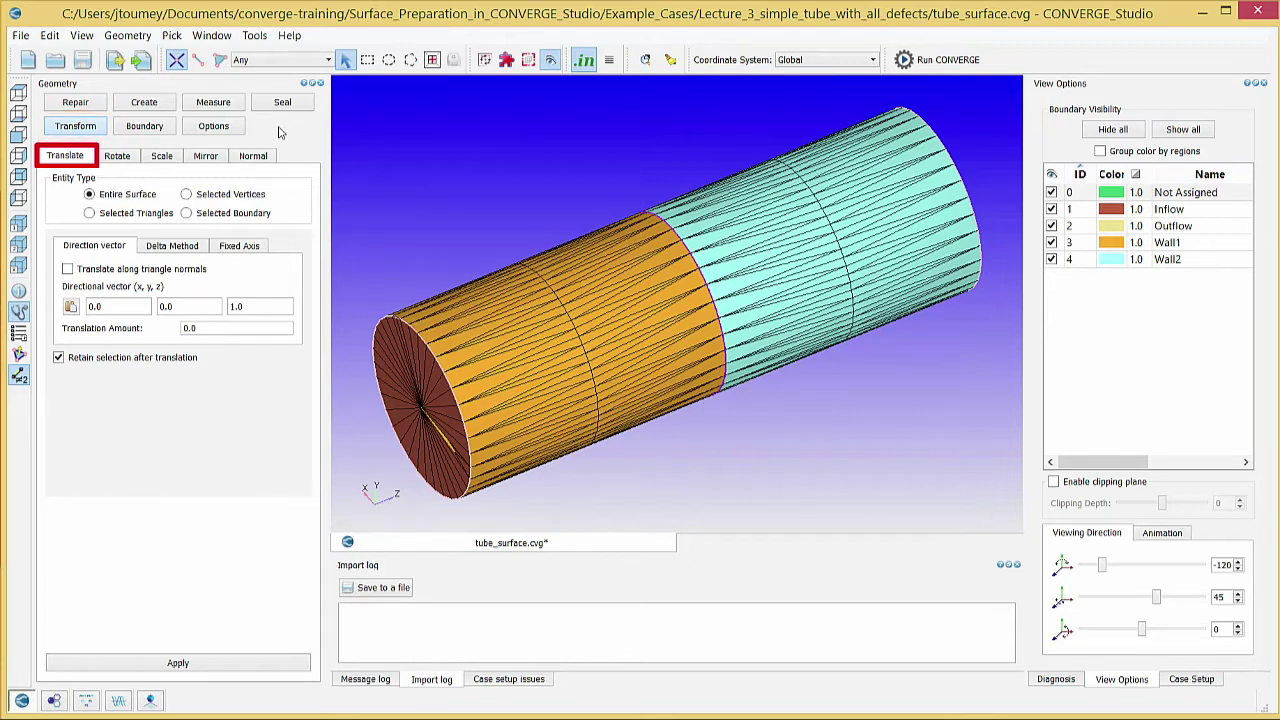
pyautogui.click(144, 156)
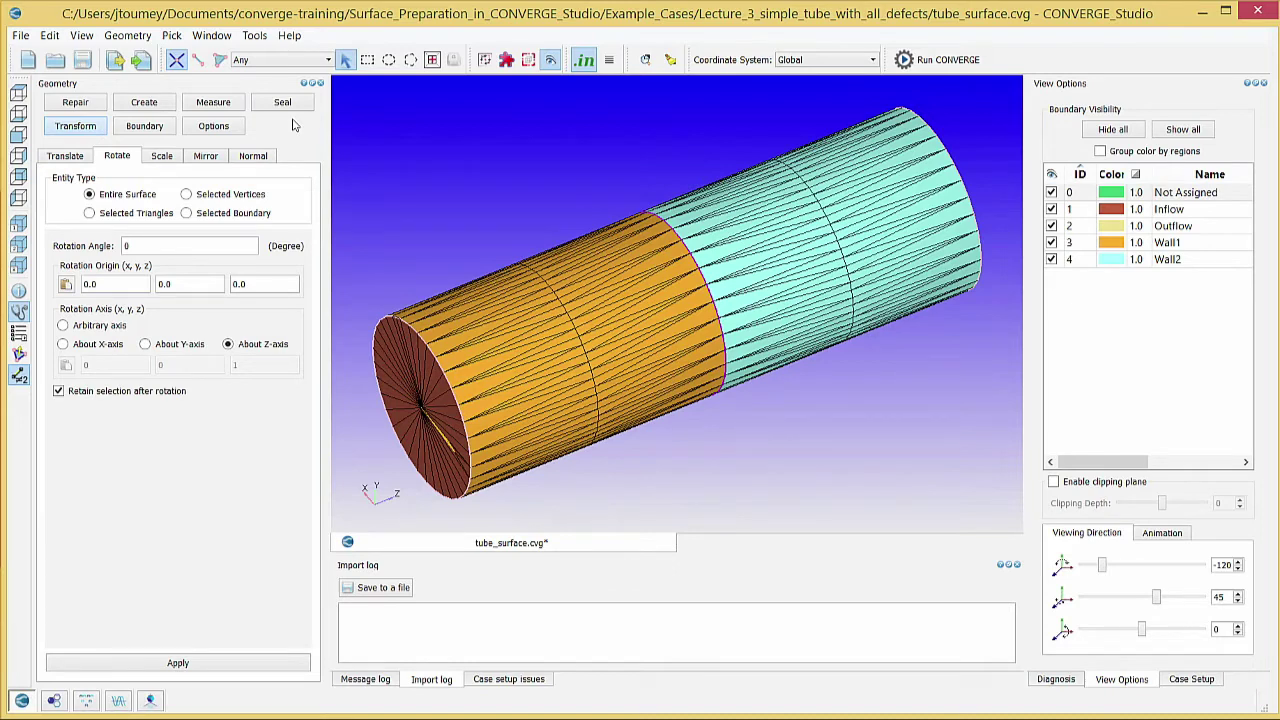
pyautogui.click(162, 156)
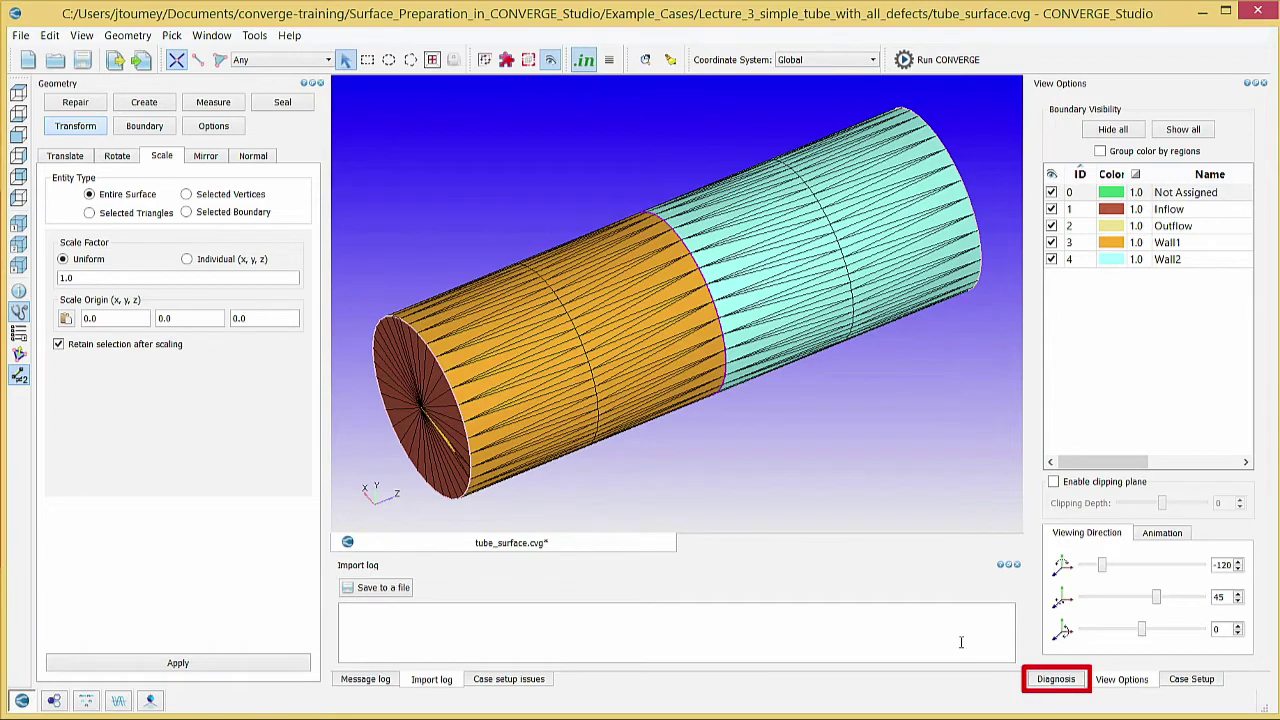
# - Run the surface diagnosis on the tube with the default find options
pyautogui.click(1053, 682)
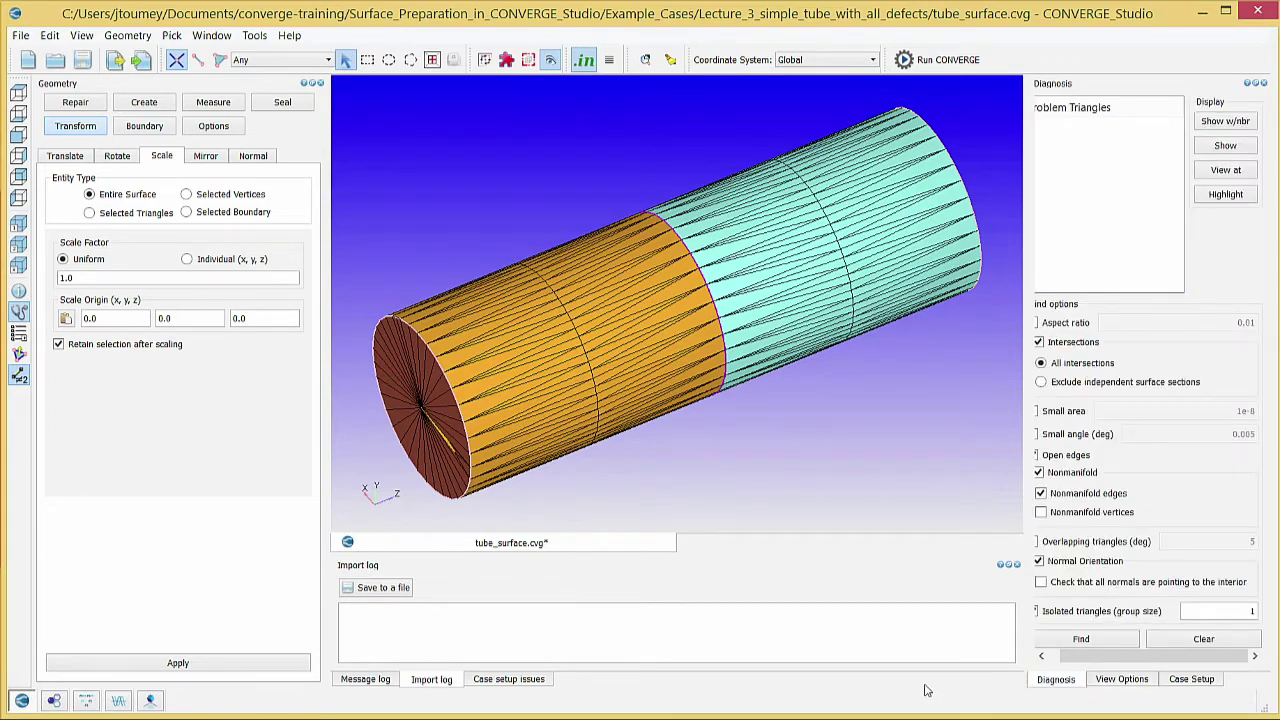
pyautogui.click(90, 38)
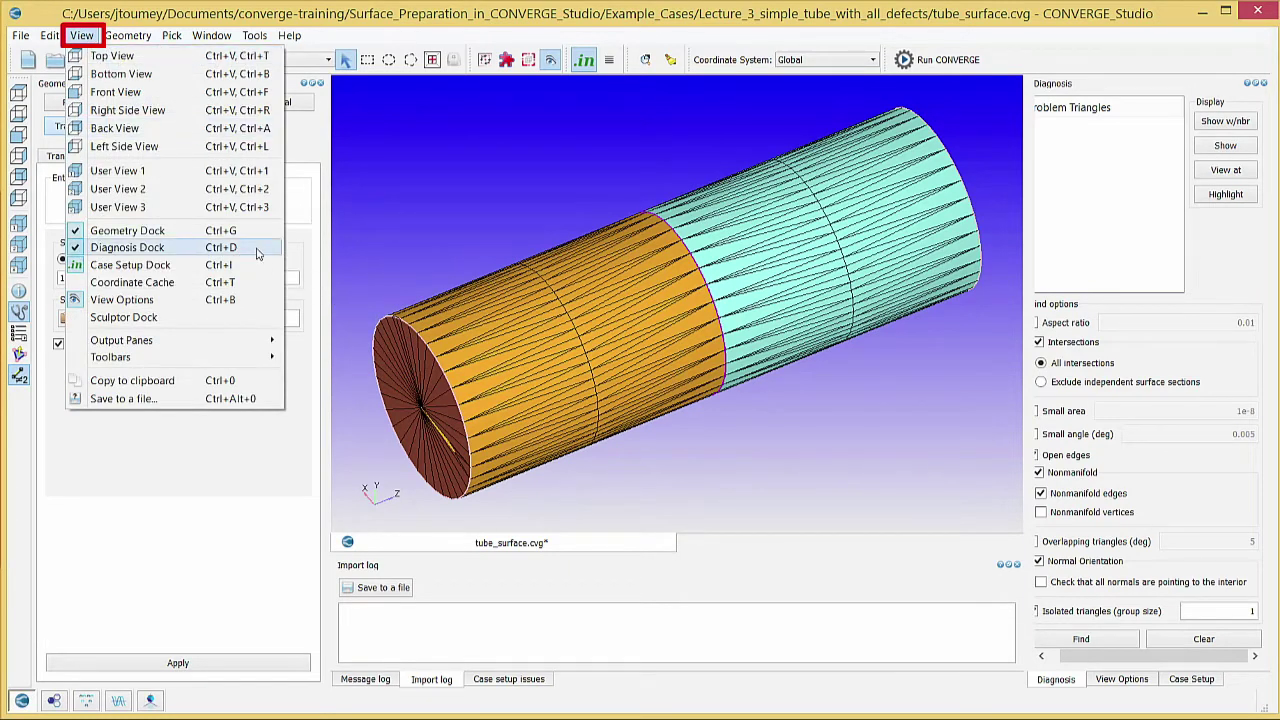
pyautogui.click(315, 255)
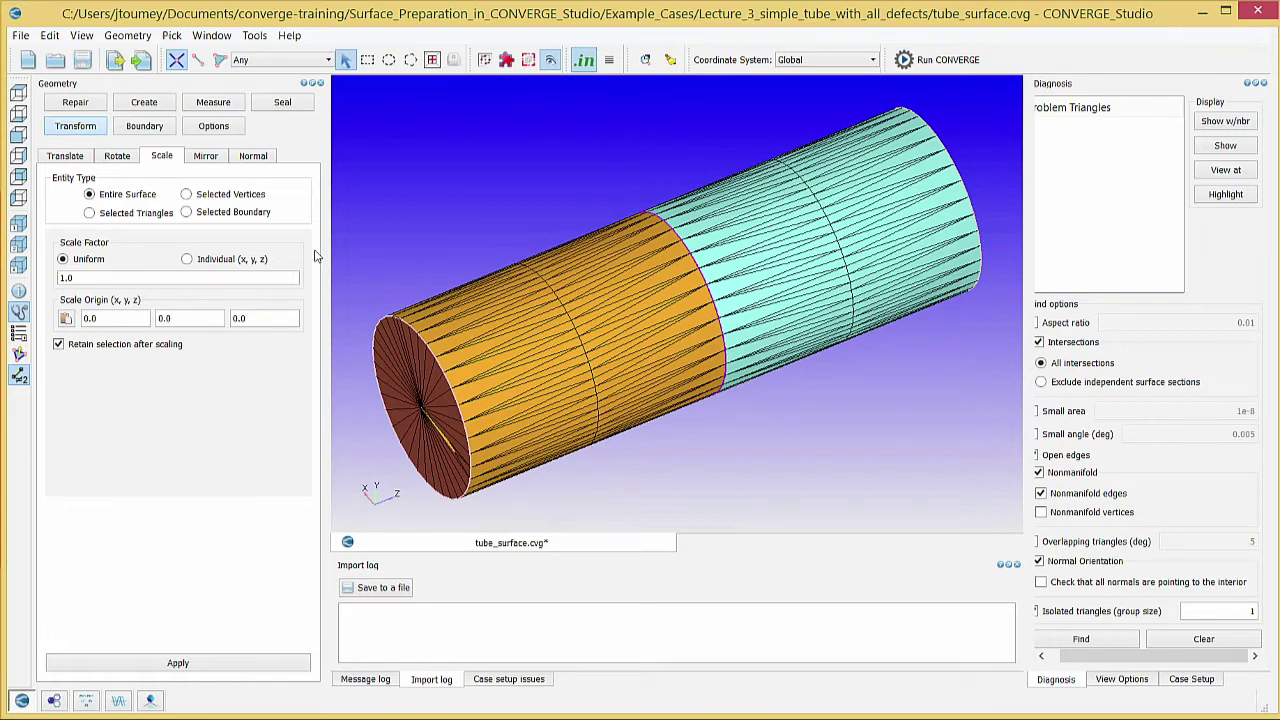
pyautogui.click(1103, 643)
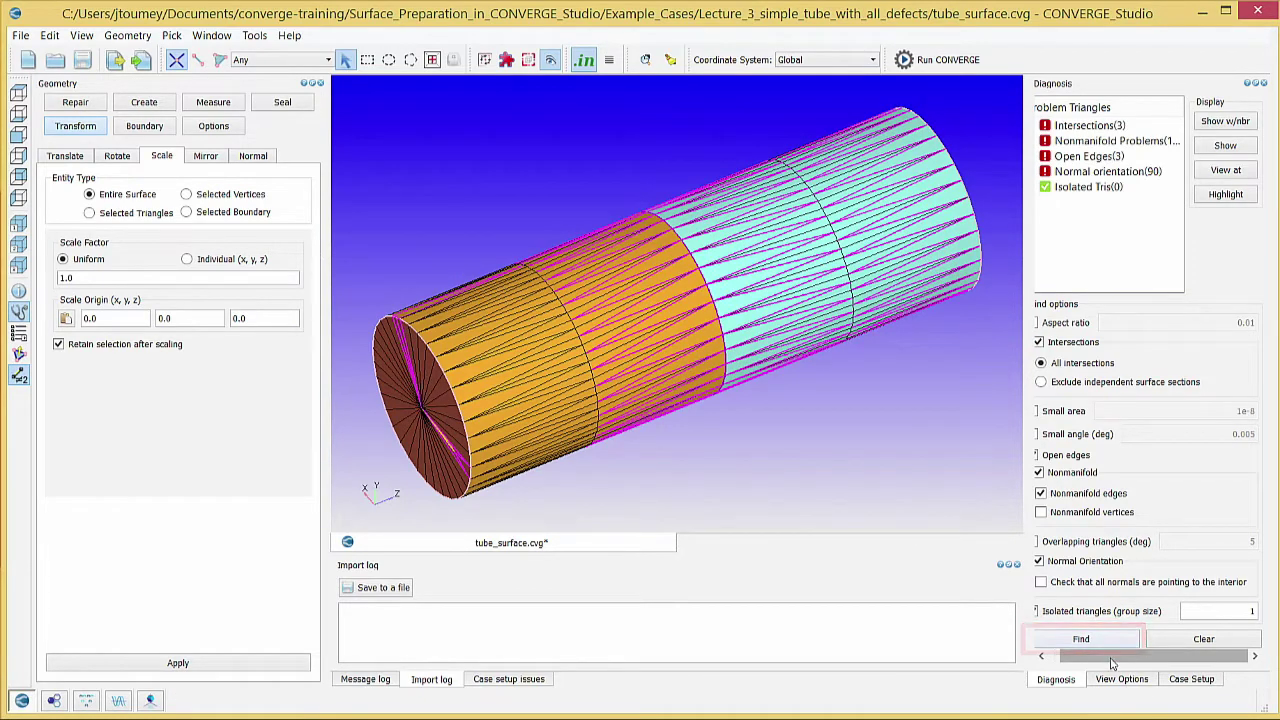
# - Display only the triangles listed under the Intersections problem
pyautogui.moveTo(1103, 663); pyautogui.dragTo(950, 585)
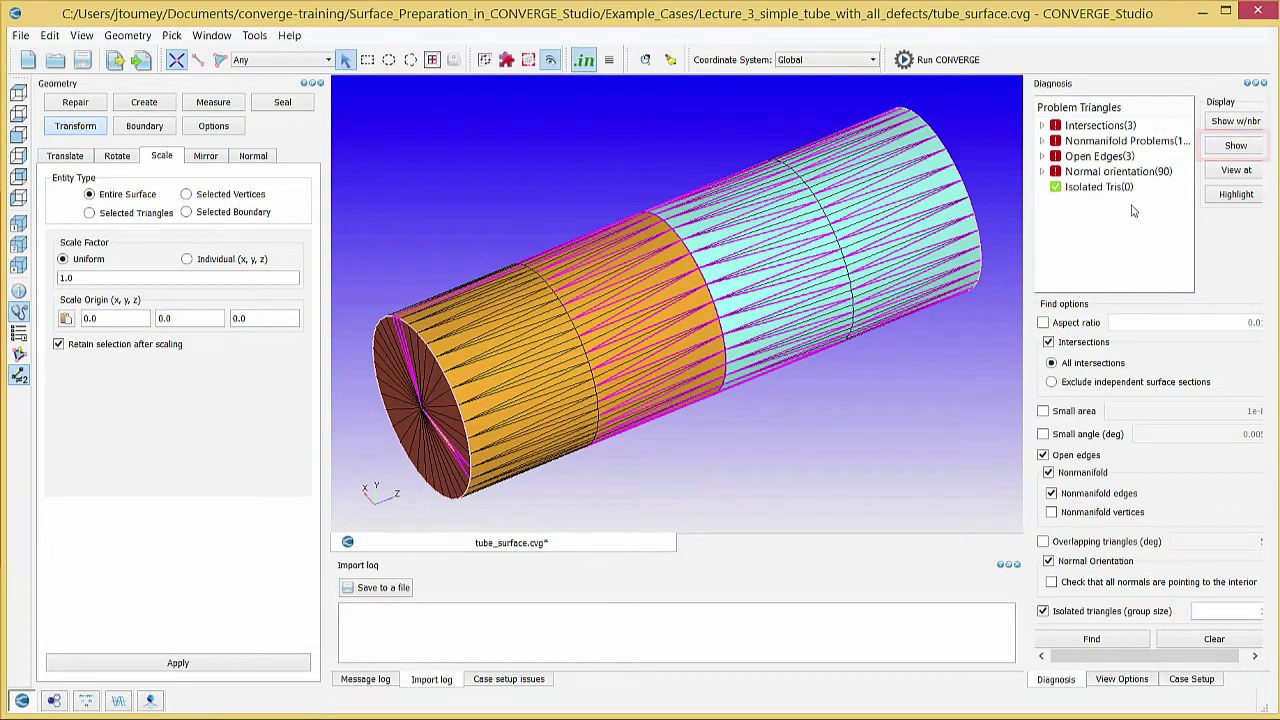
pyautogui.click(1120, 125)
pyautogui.click(1236, 145)
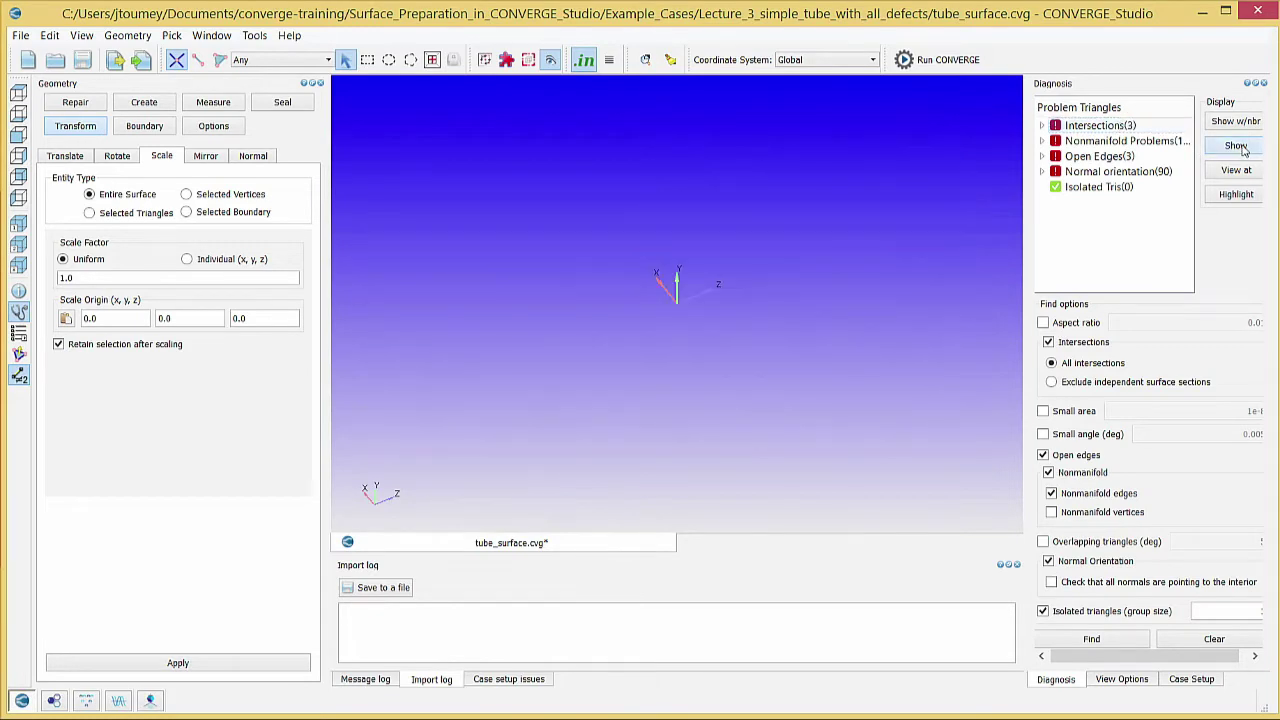
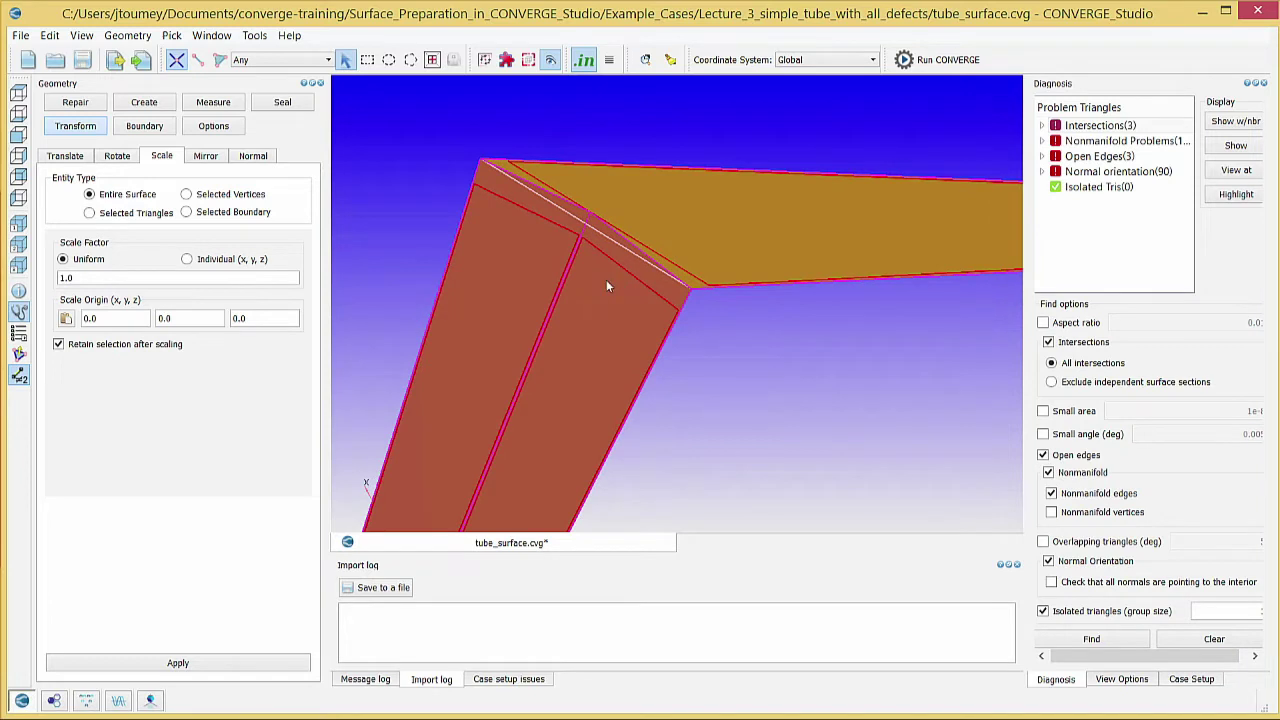
# - Delete the two intersecting Inflow triangles, picking them with the Any filter, and save the surface file
pyautogui.click(62, 103)
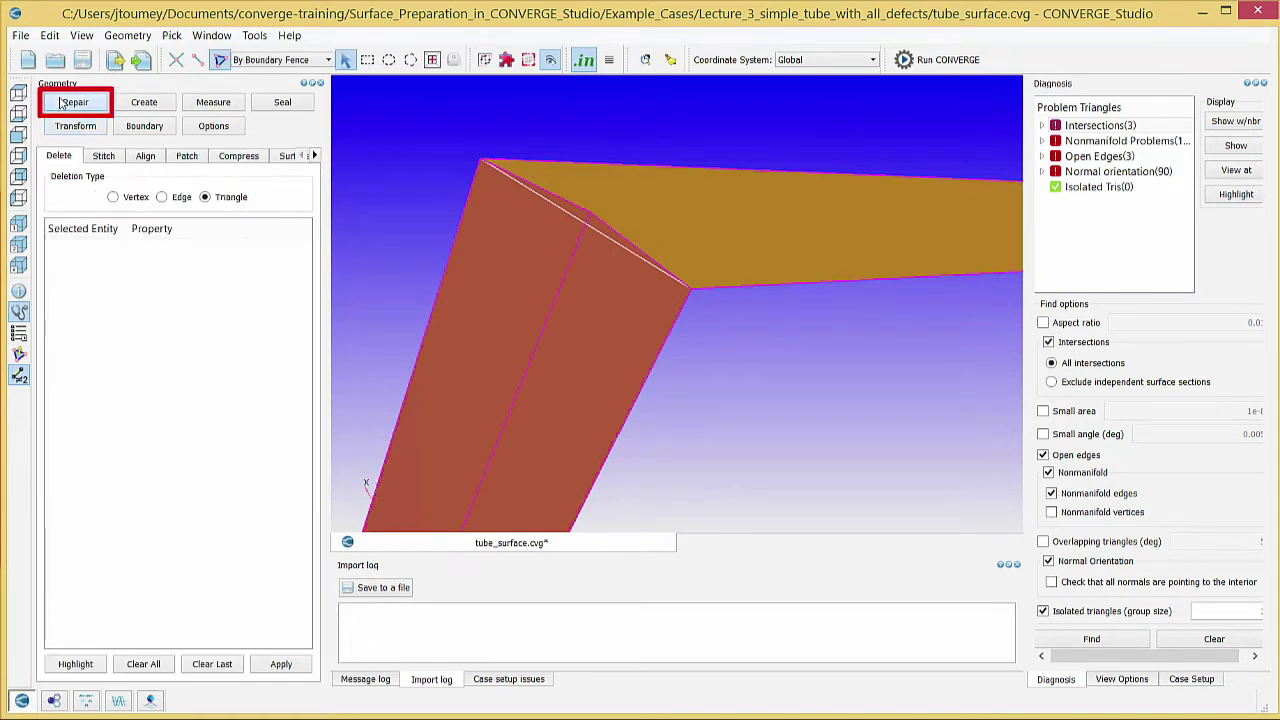
pyautogui.click(58, 151)
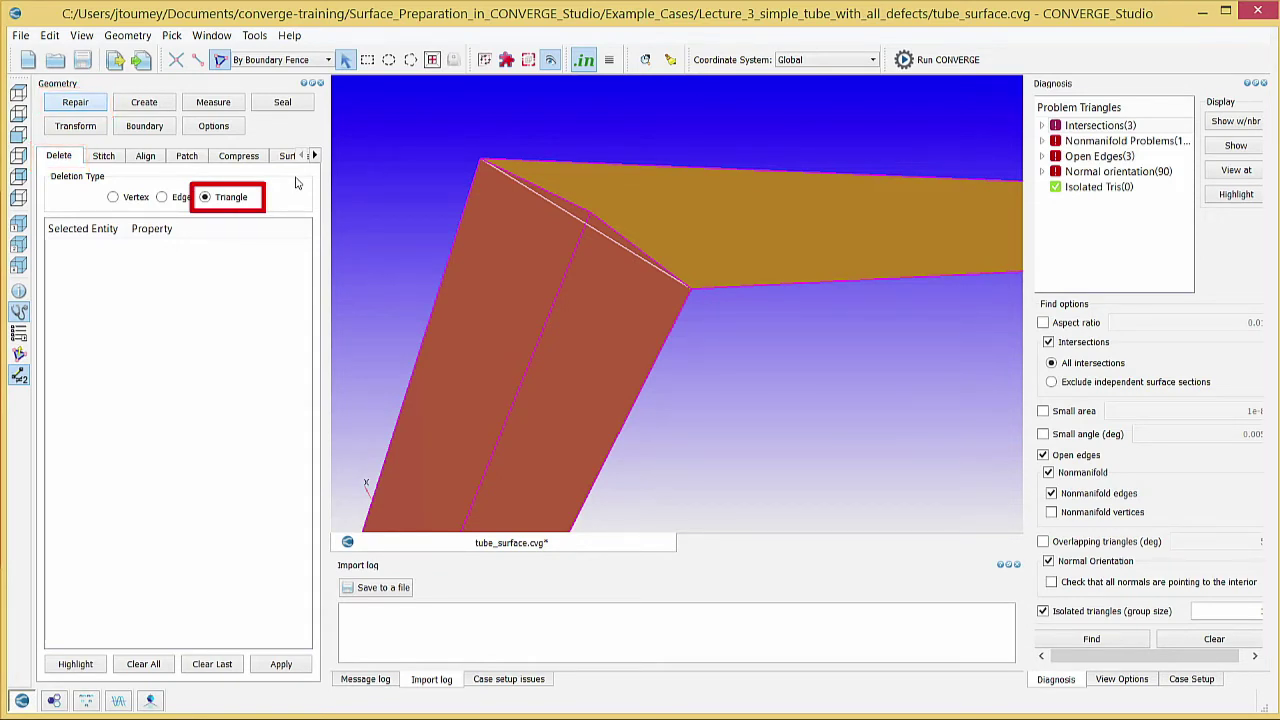
pyautogui.click(280, 60)
pyautogui.click(272, 84)
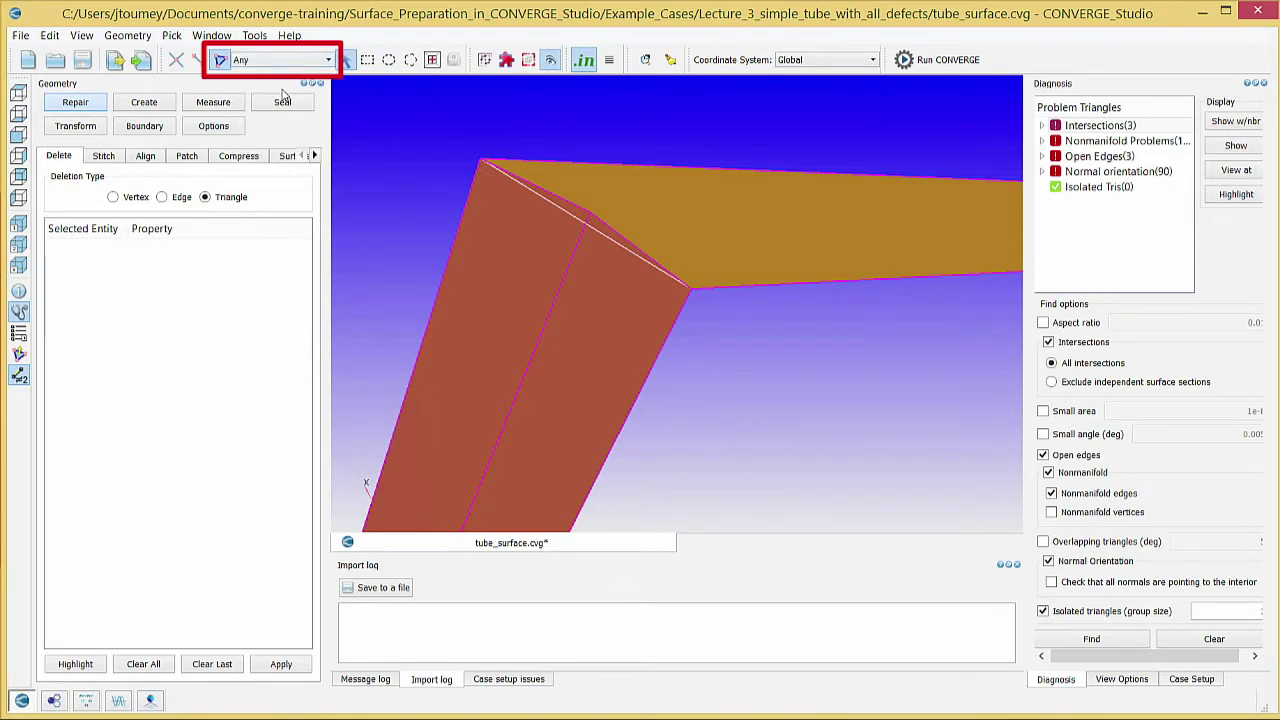
pyautogui.click(487, 249)
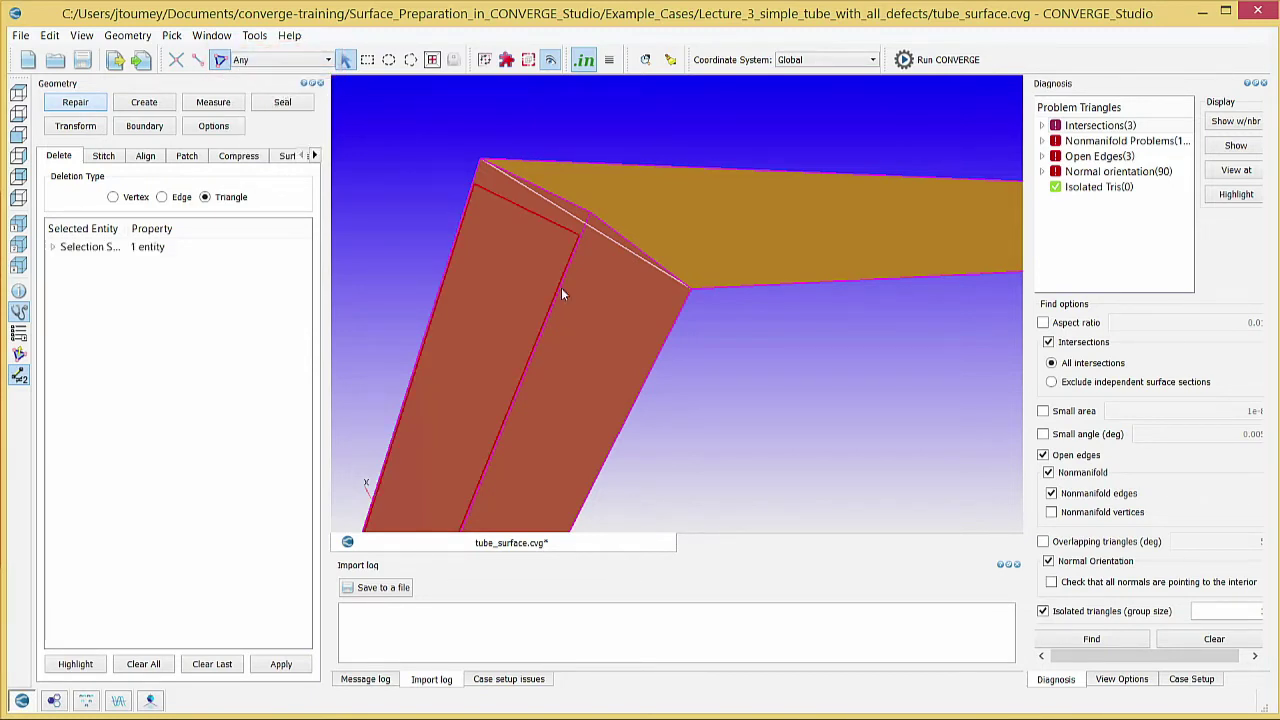
pyautogui.click(594, 302)
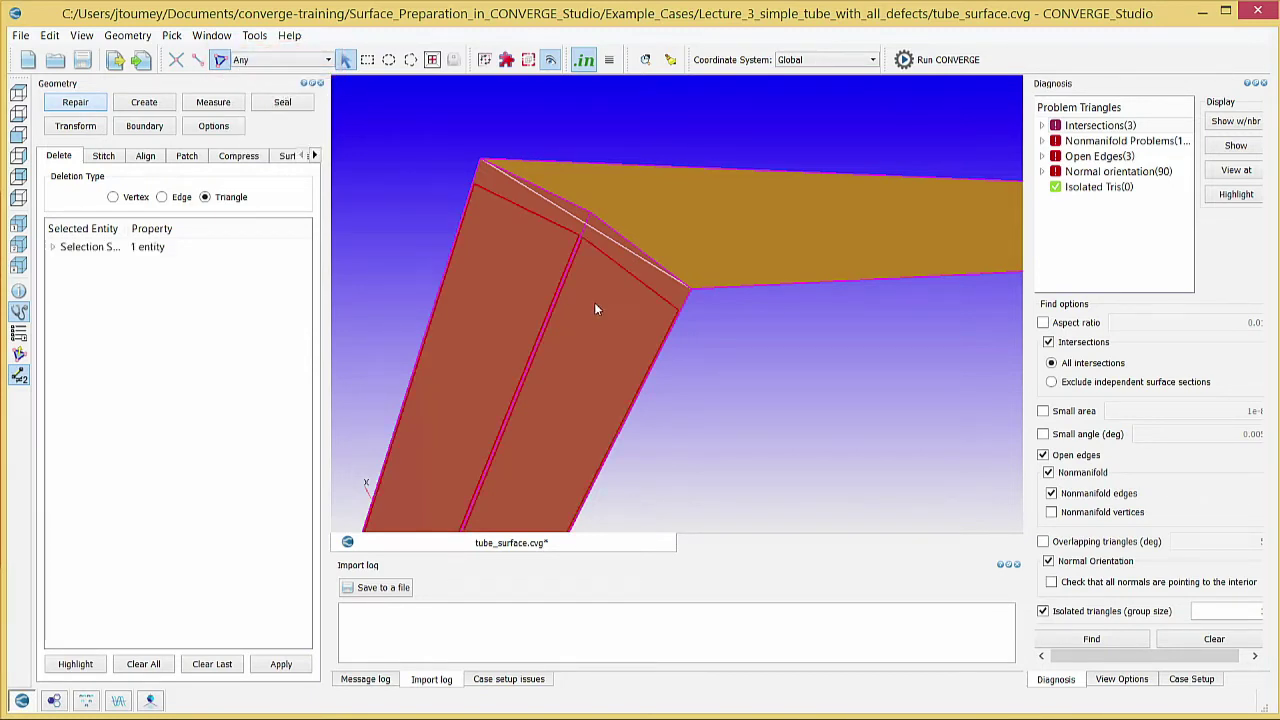
pyautogui.click(281, 664)
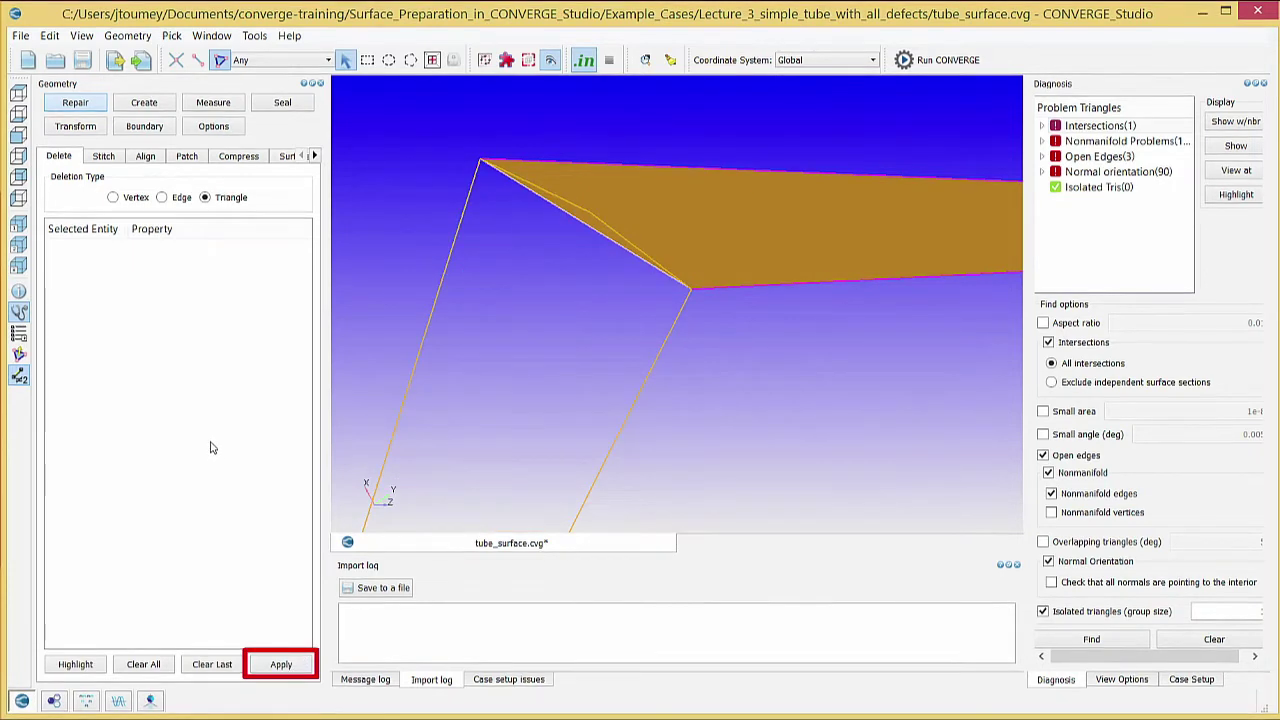
pyautogui.hotkey('ctrl', 's')
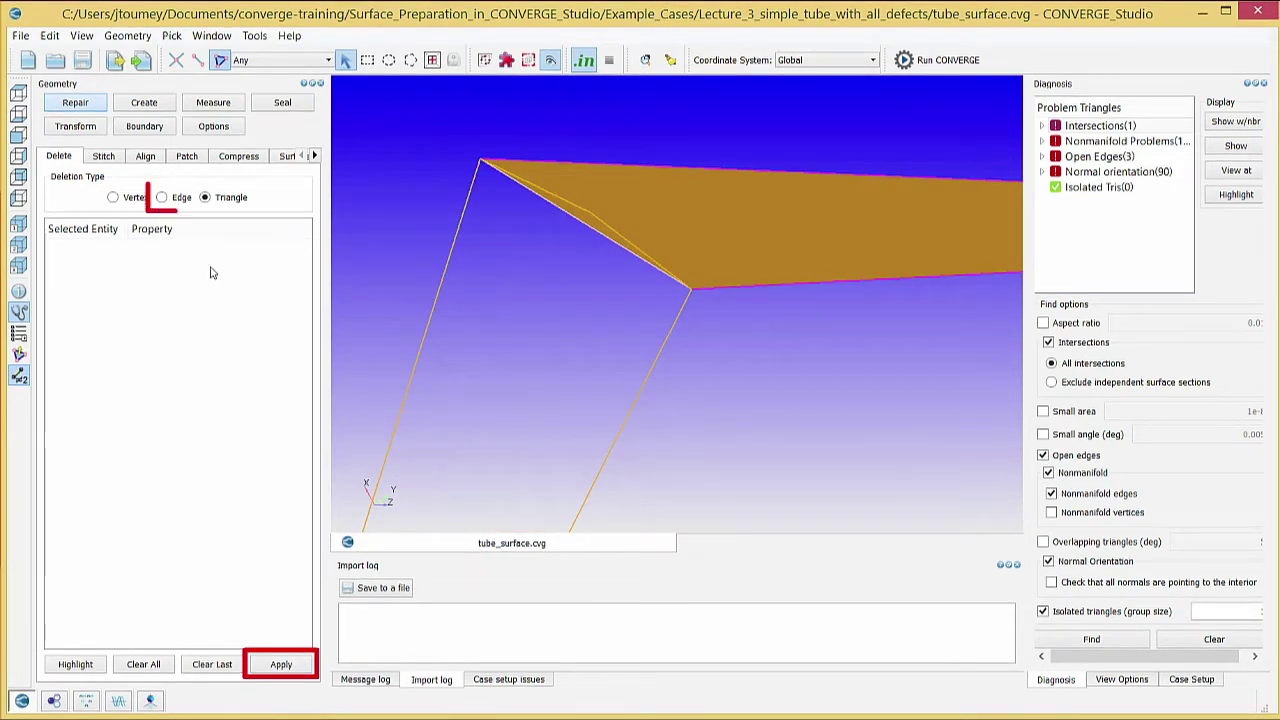
# - Delete the two leftover edges meeting at the extra vertex beside the Wall1 rim, picking them with the Any filter
pyautogui.click(180, 198)
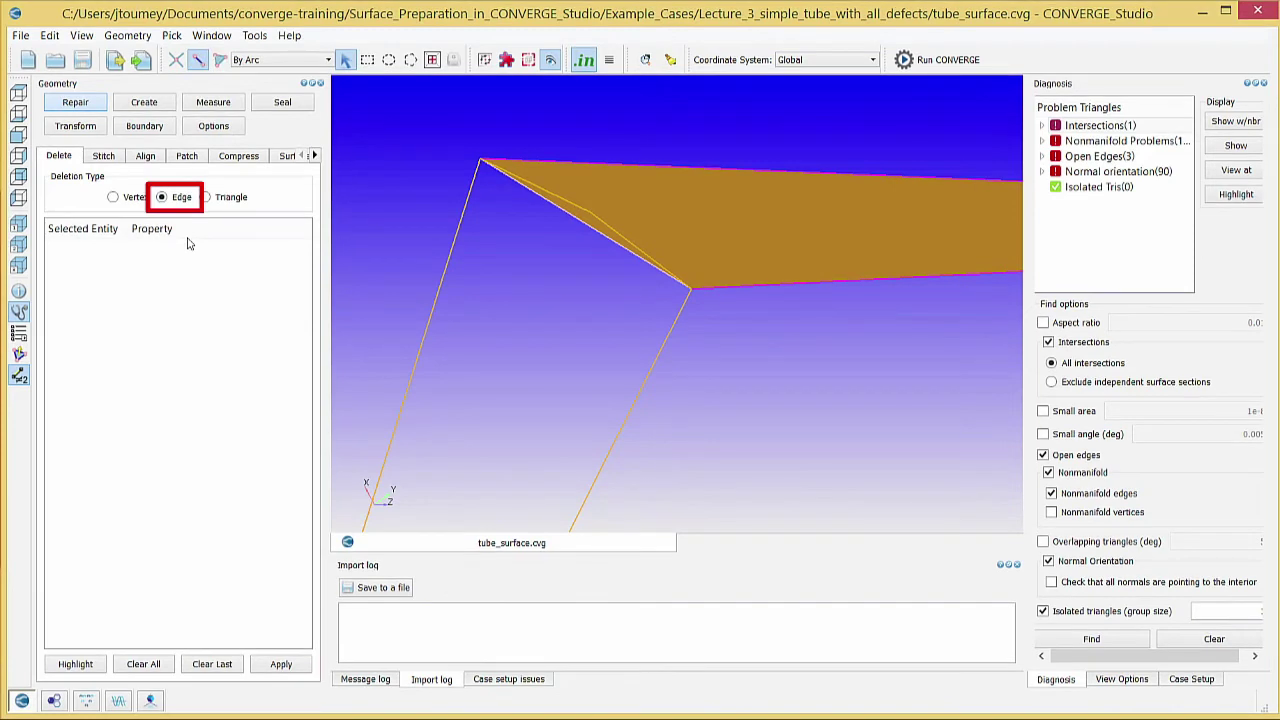
pyautogui.click(274, 63)
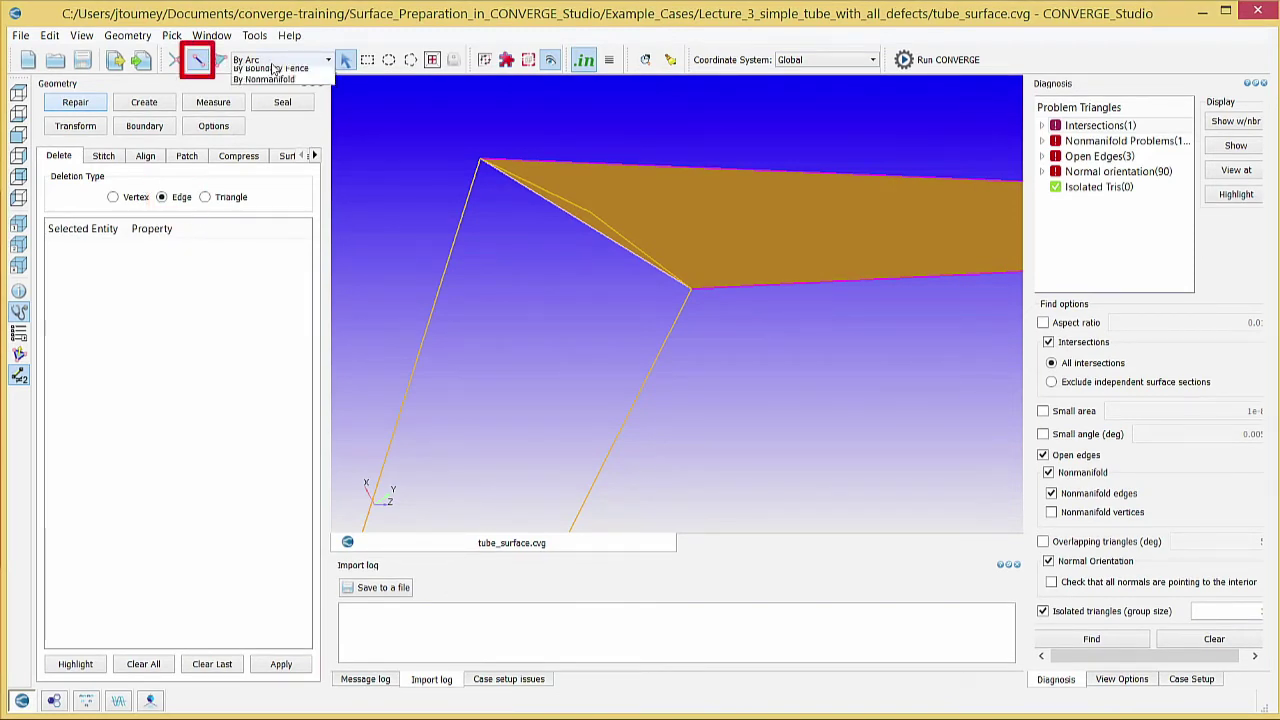
pyautogui.click(255, 56)
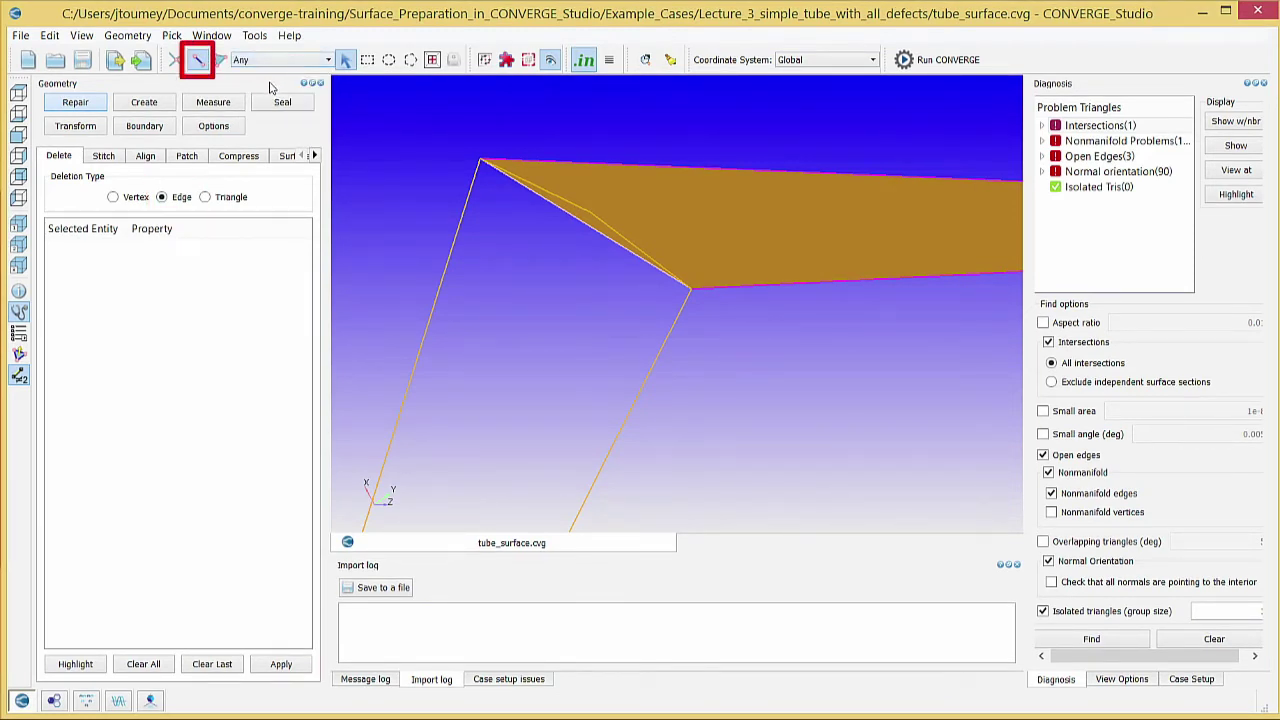
pyautogui.click(580, 210)
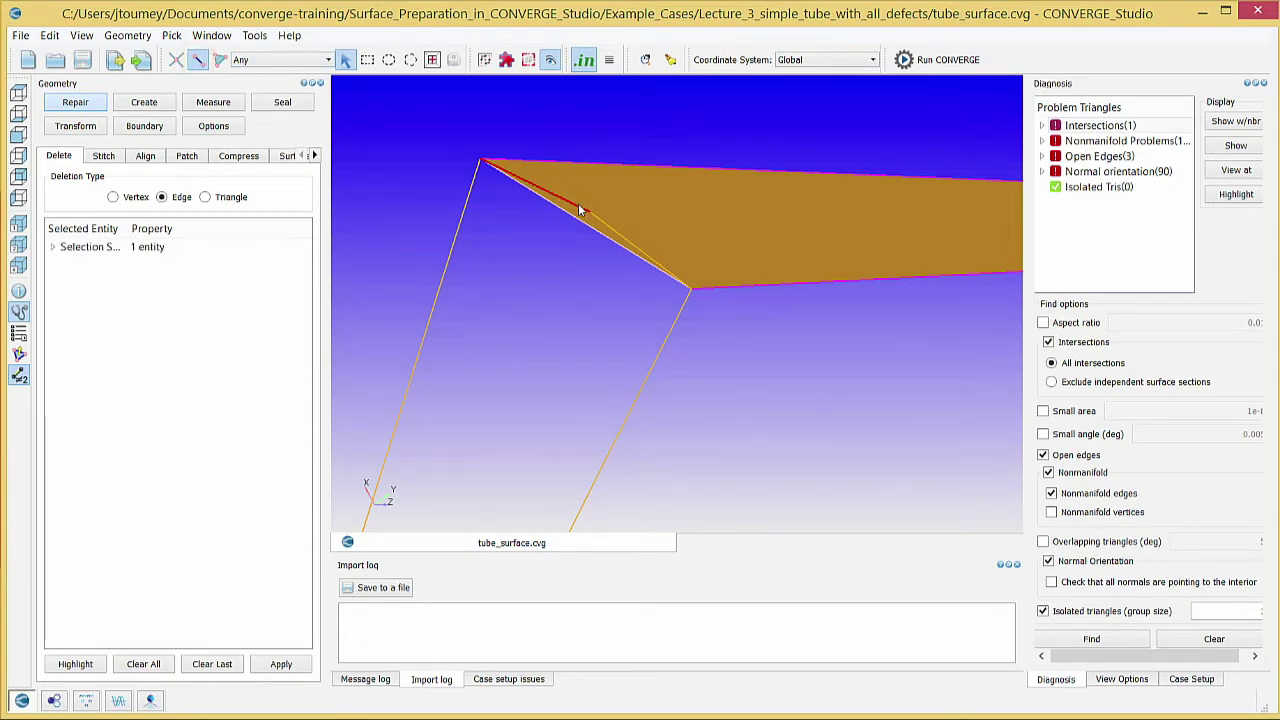
pyautogui.click(614, 233)
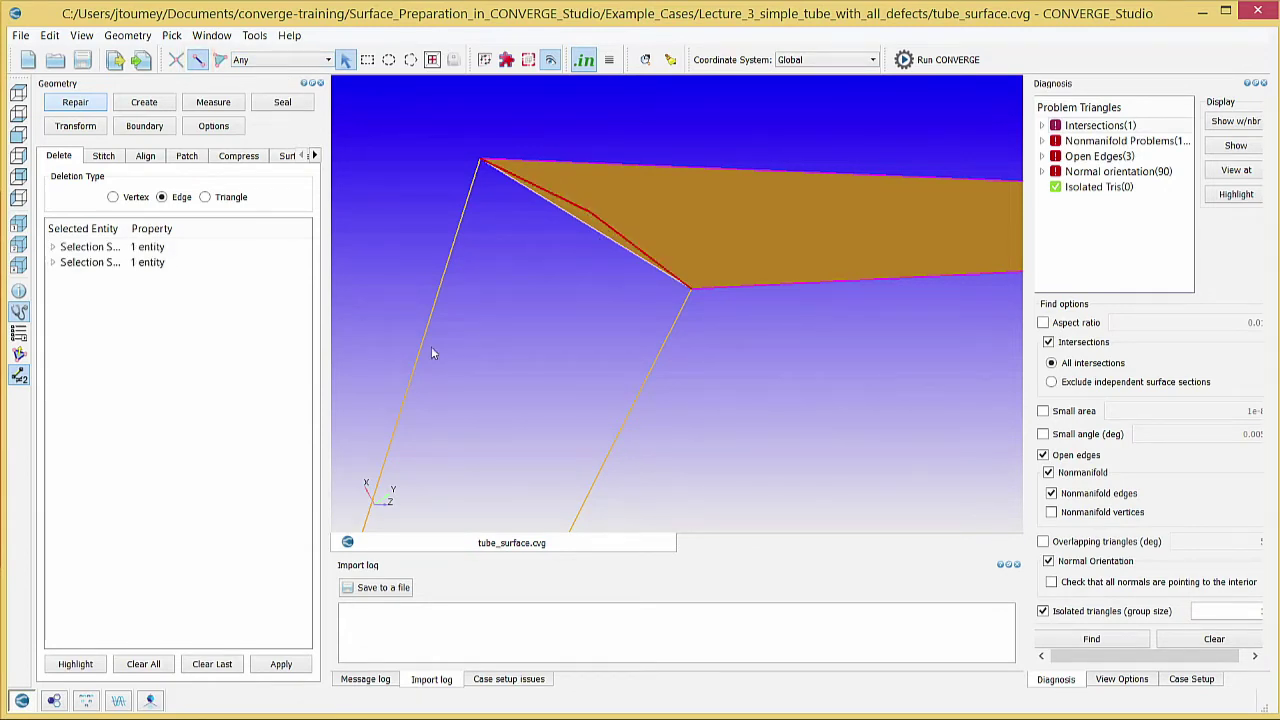
pyautogui.click(279, 665)
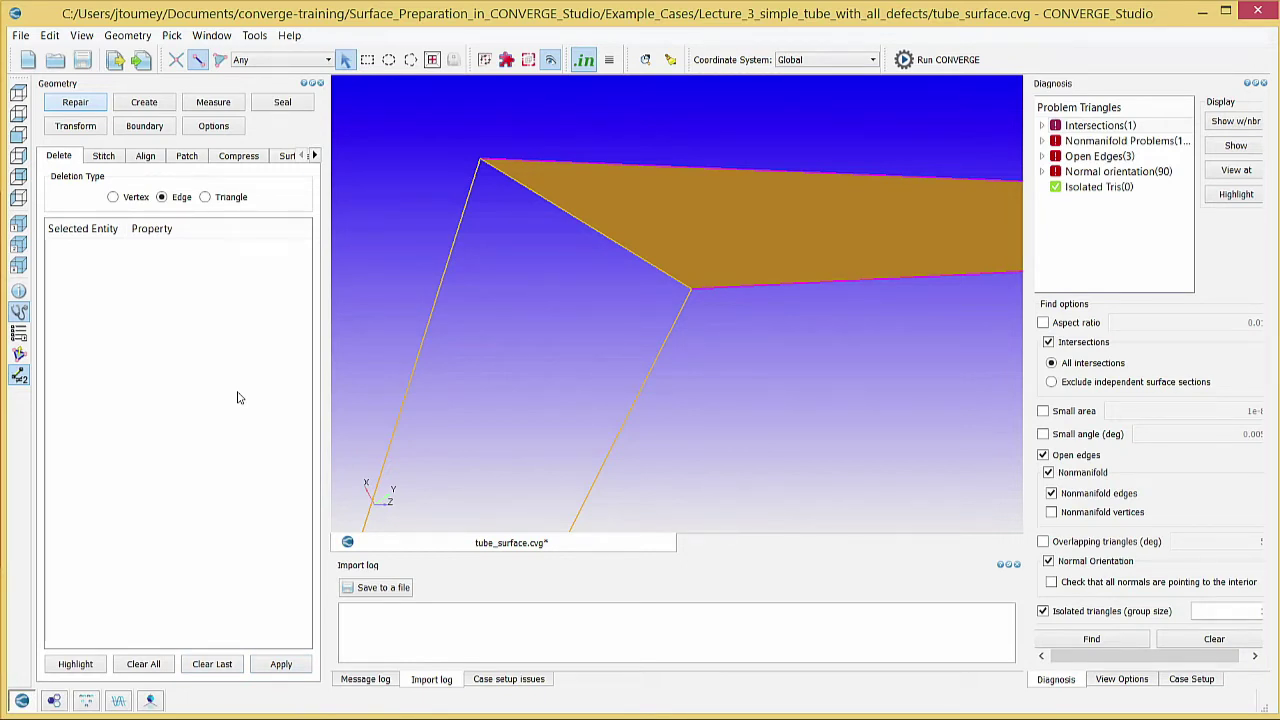
# - Patch the triangular hole in the inflow cap from a list of edges, selecting its outline by open edge
pyautogui.click(192, 157)
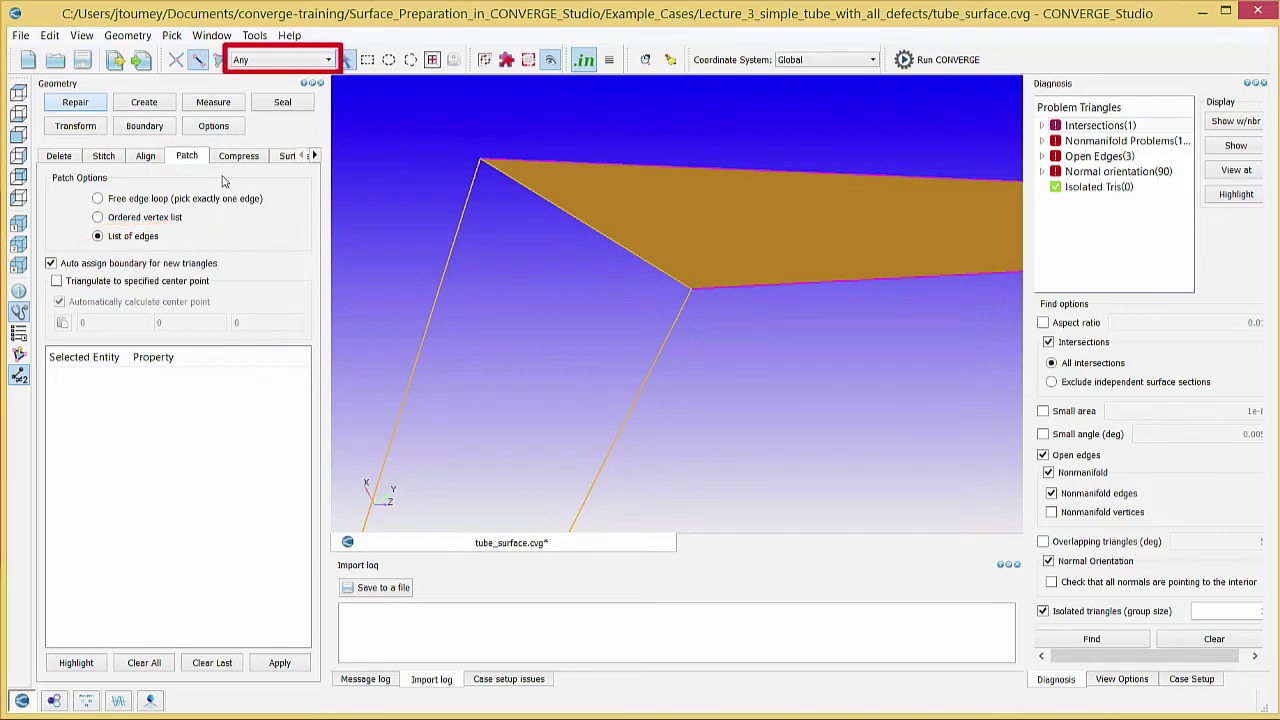
pyautogui.click(280, 60)
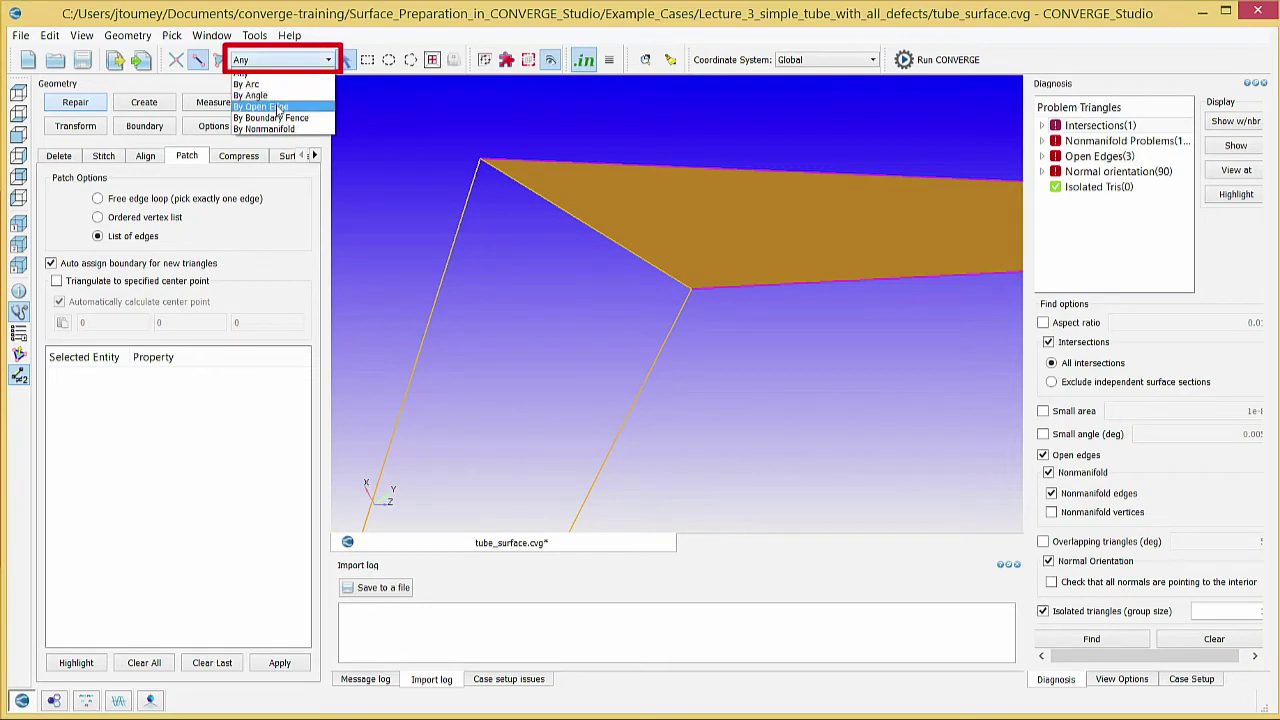
pyautogui.click(276, 112)
pyautogui.moveTo(413, 263); pyautogui.dragTo(415, 270)
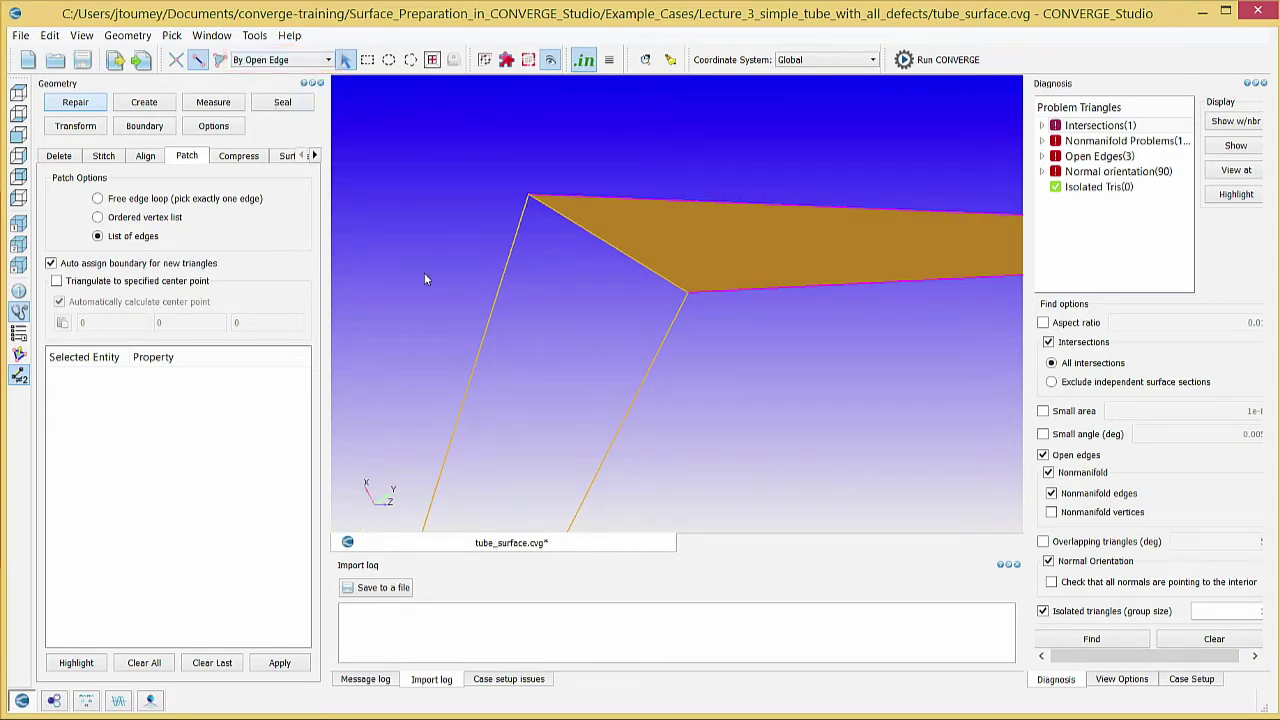
pyautogui.moveTo(424, 281); pyautogui.dragTo(544, 195)
pyautogui.click(652, 252)
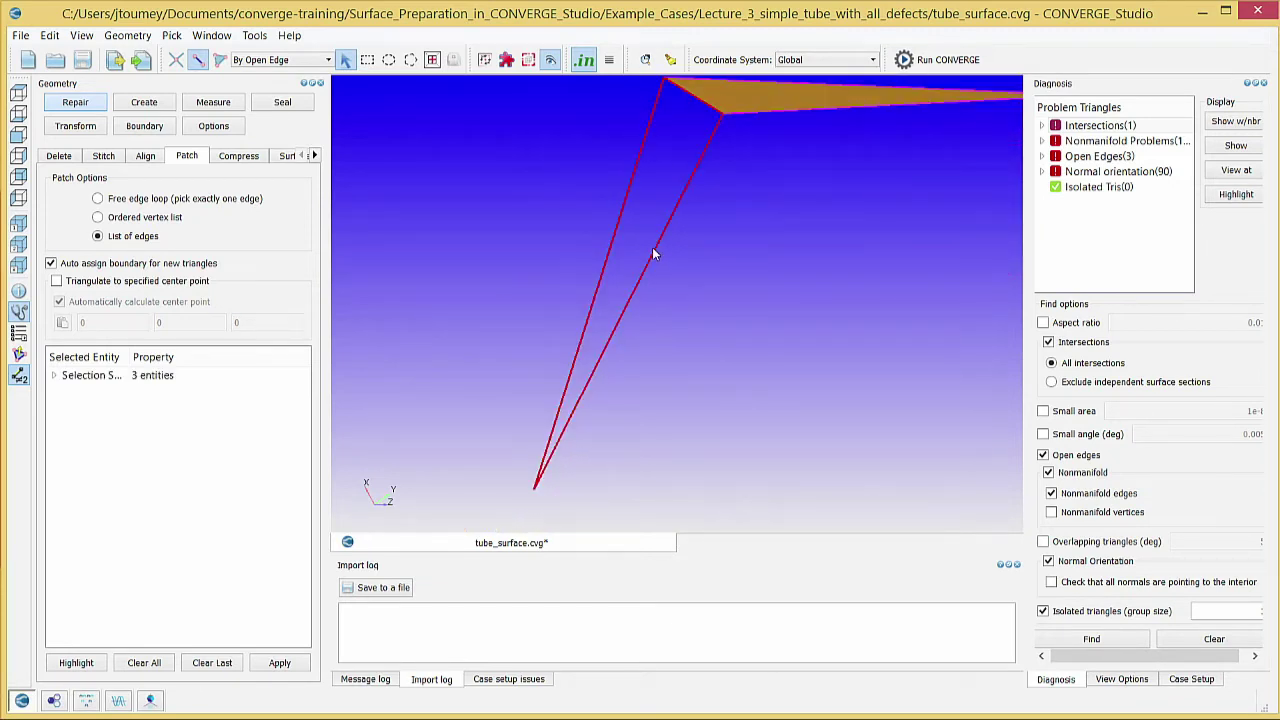
pyautogui.click(279, 662)
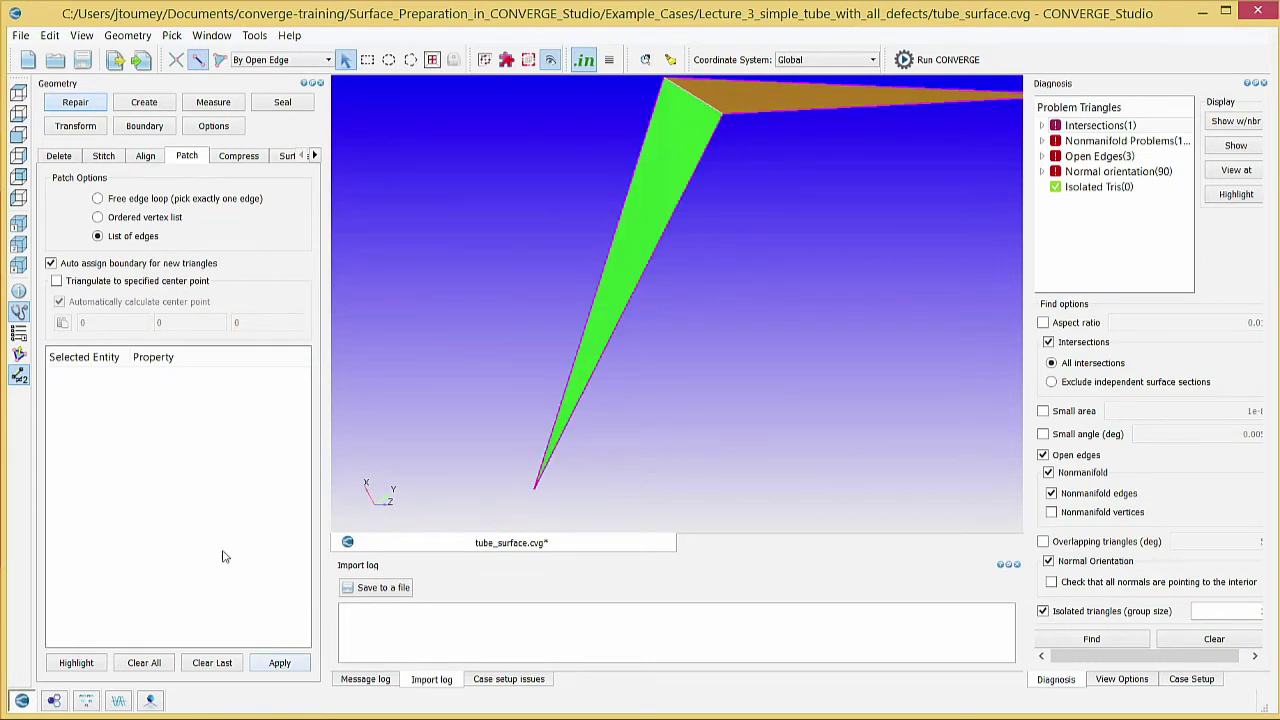
# - Assign the newly patched triangle to the Inflow boundary
pyautogui.click(144, 126)
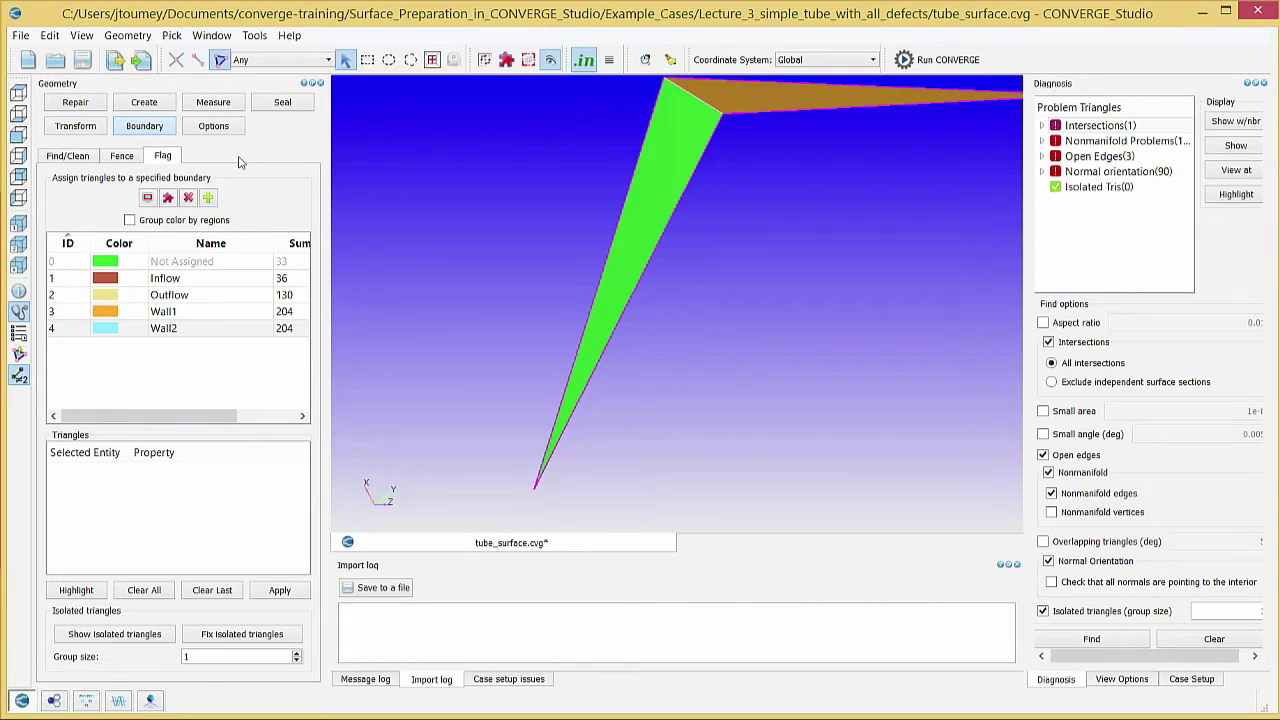
pyautogui.click(256, 279)
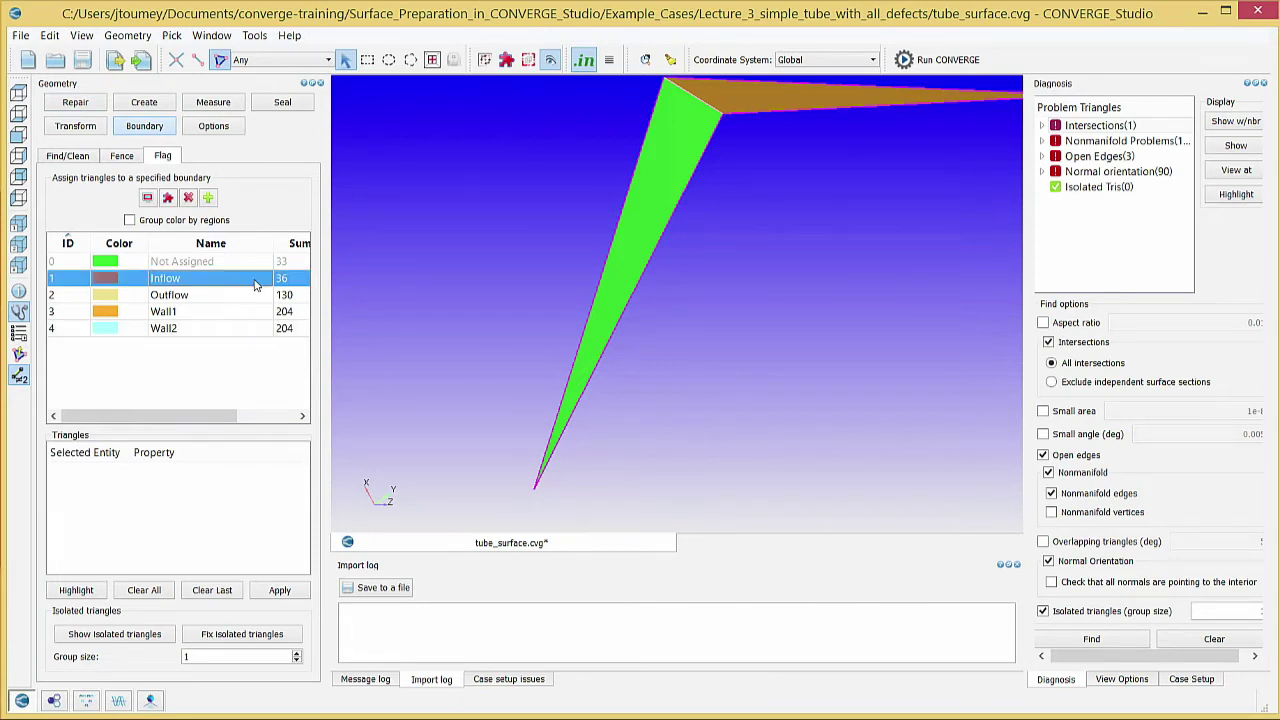
pyautogui.click(647, 241)
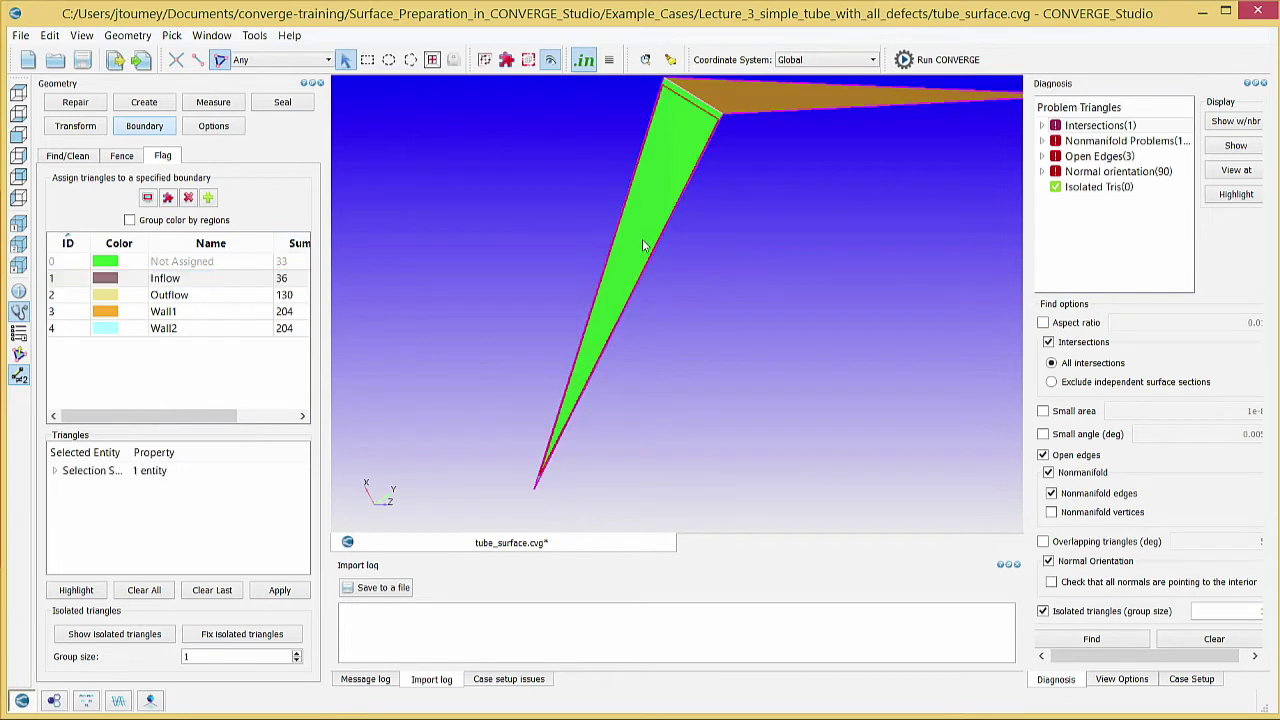
pyautogui.click(280, 591)
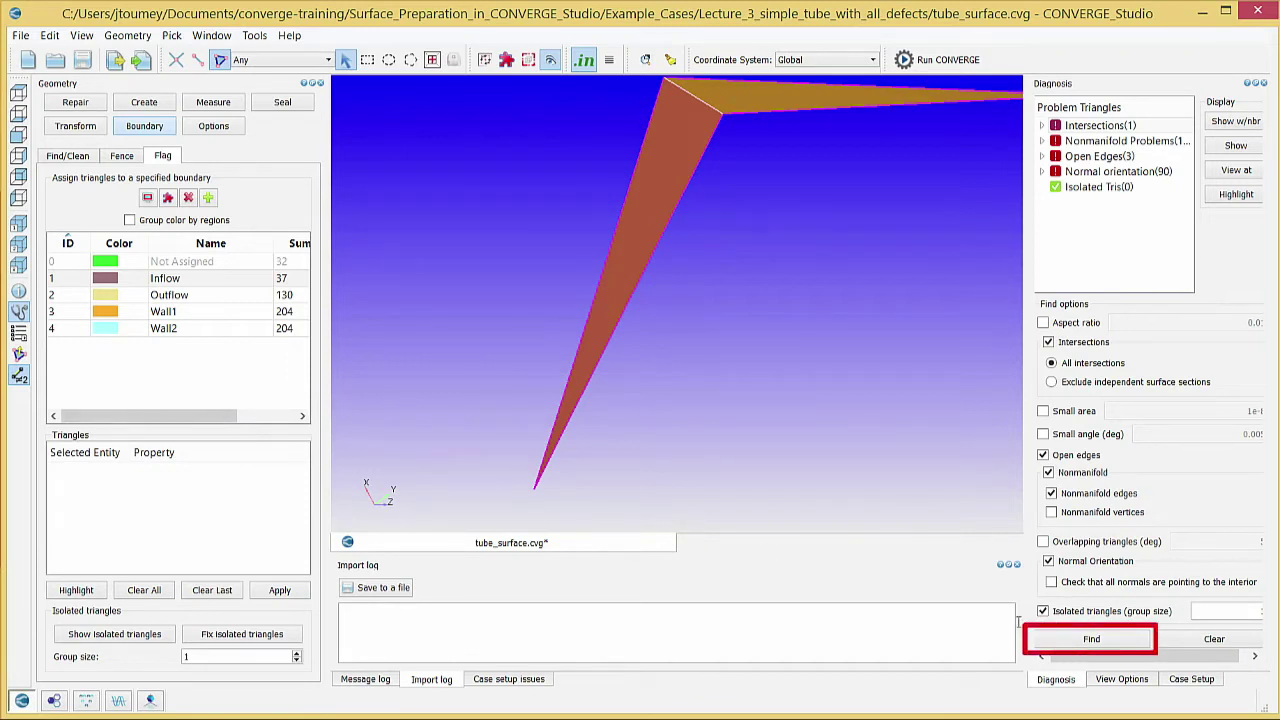
# - Rerun the surface diagnosis and display only the triangles with nonmanifold problems
pyautogui.click(1059, 635)
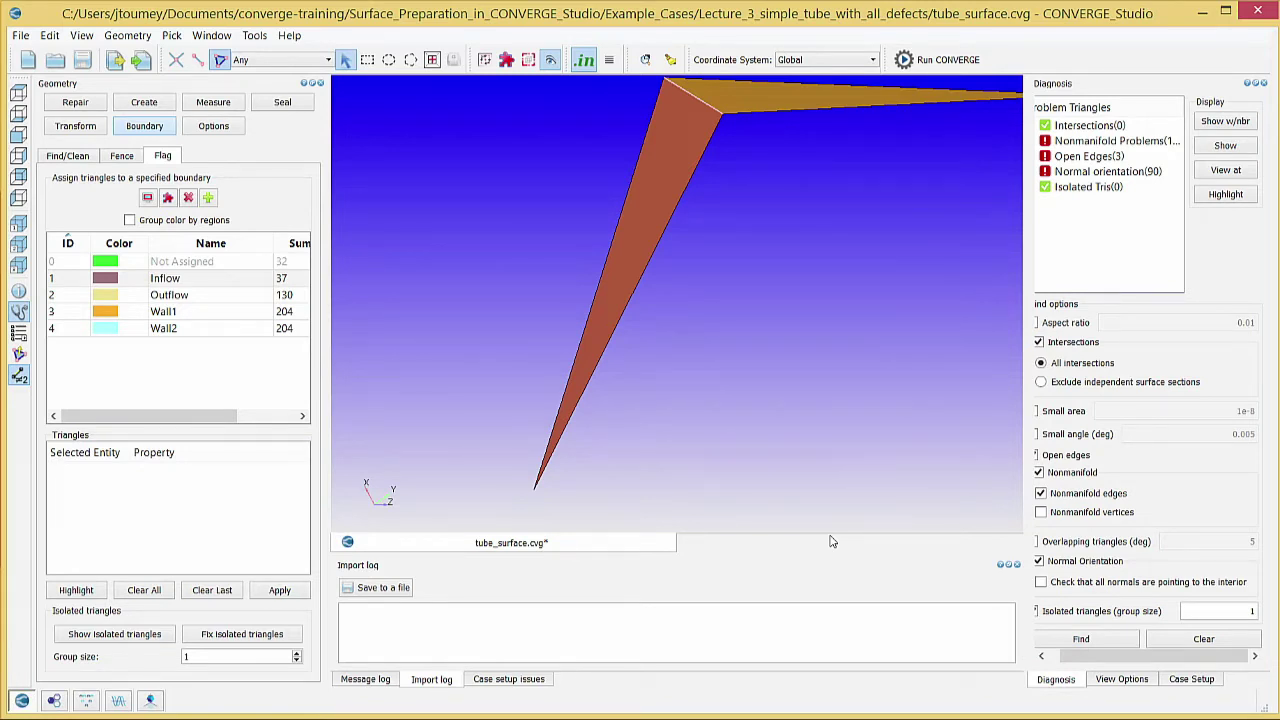
pyautogui.click(1112, 141)
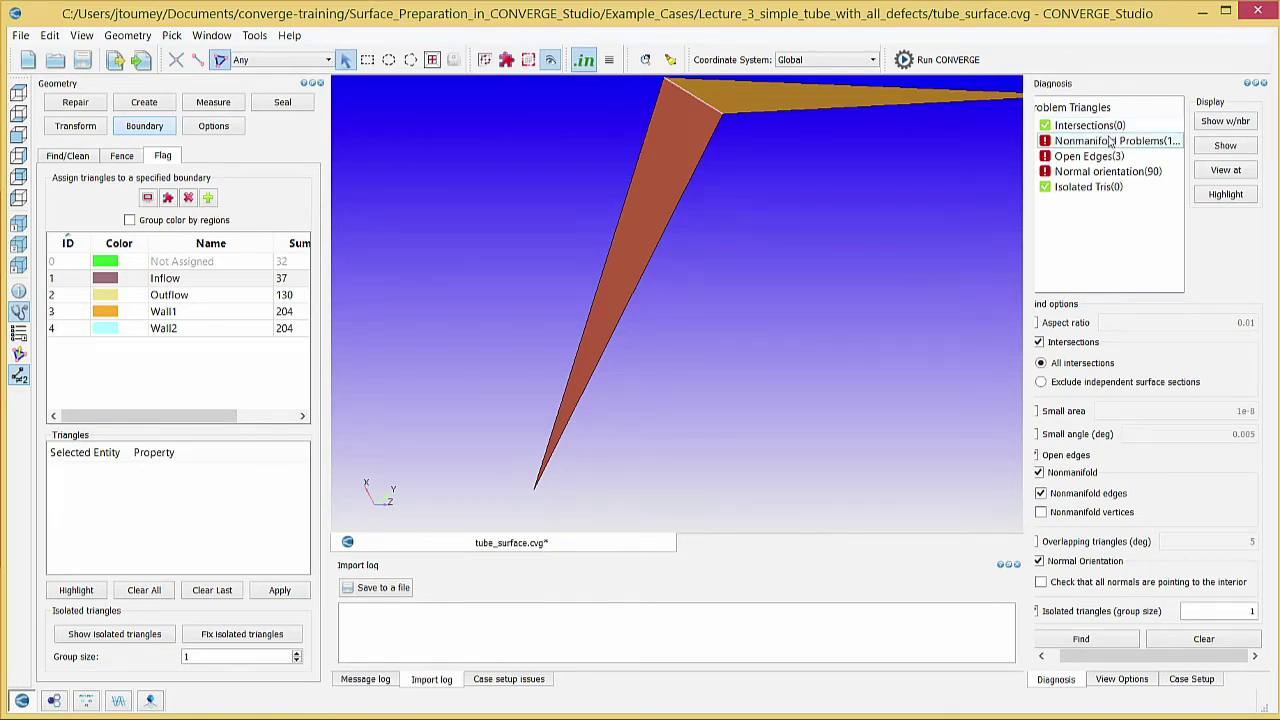
pyautogui.click(1222, 148)
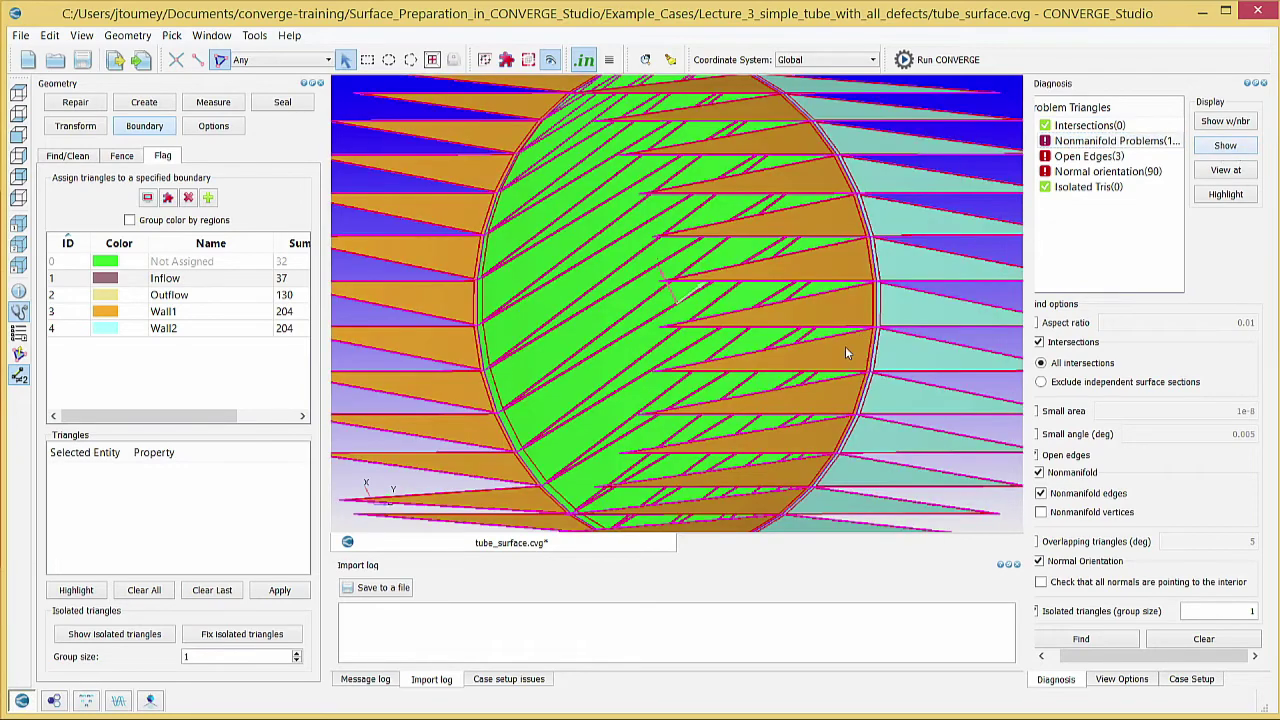
# - Delete the unassigned disc of triangles inside the tube, selecting all of them by boundary fence
pyautogui.scroll(-2, 843, 346)
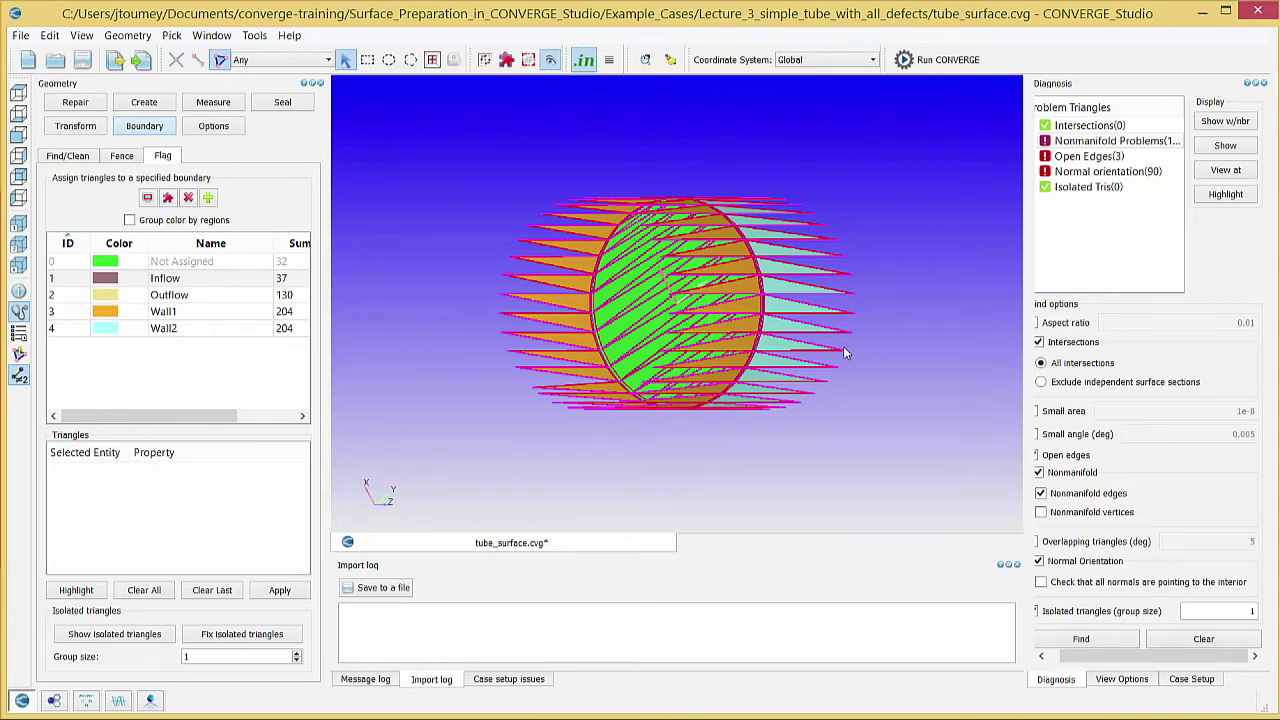
pyautogui.moveTo(927, 360)
pyautogui.mouseDown()
pyautogui.moveTo(773, 295)
pyautogui.moveTo(1010, 423)
pyautogui.moveTo(951, 357)
pyautogui.moveTo(931, 366)
pyautogui.mouseUp()
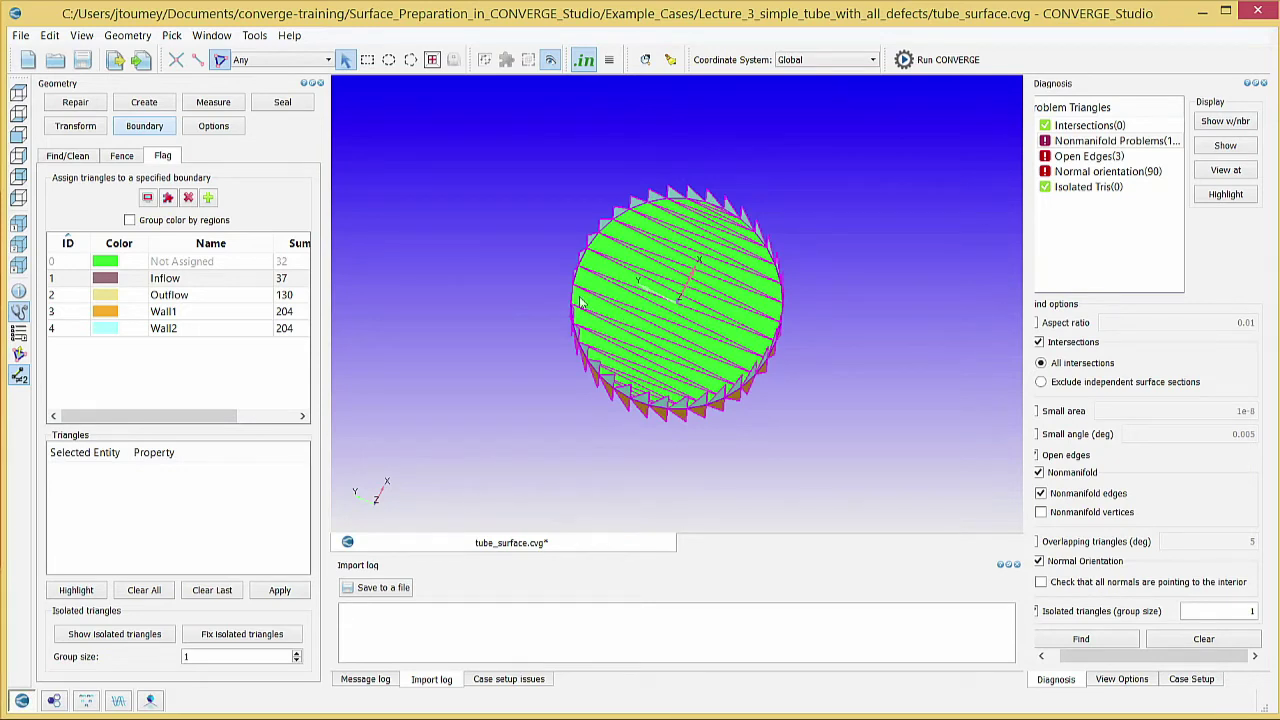
pyautogui.click(76, 104)
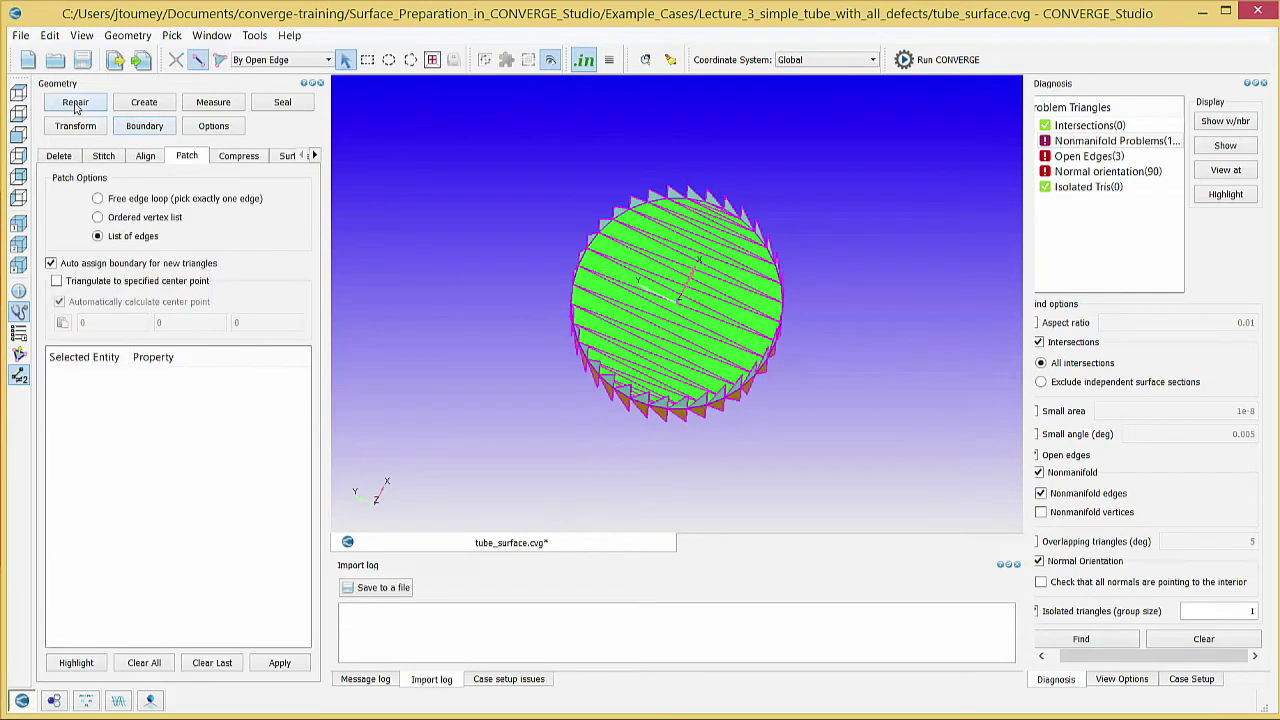
pyautogui.click(62, 156)
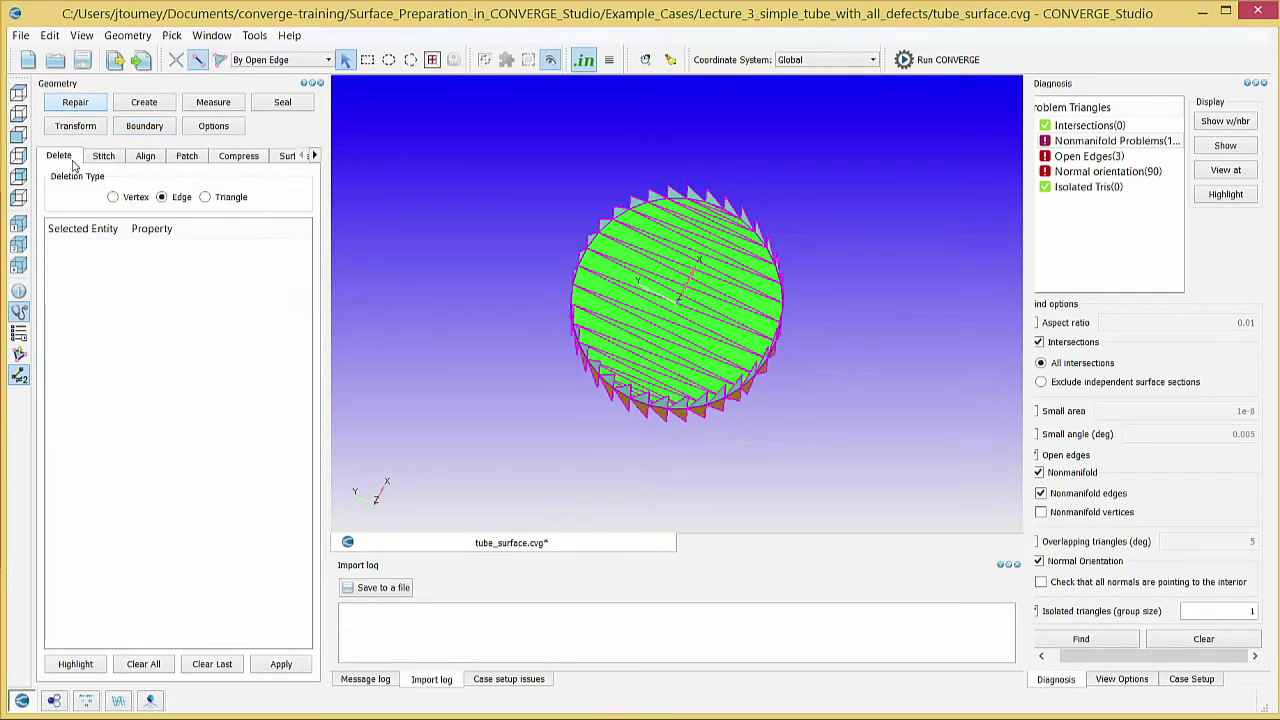
pyautogui.click(235, 200)
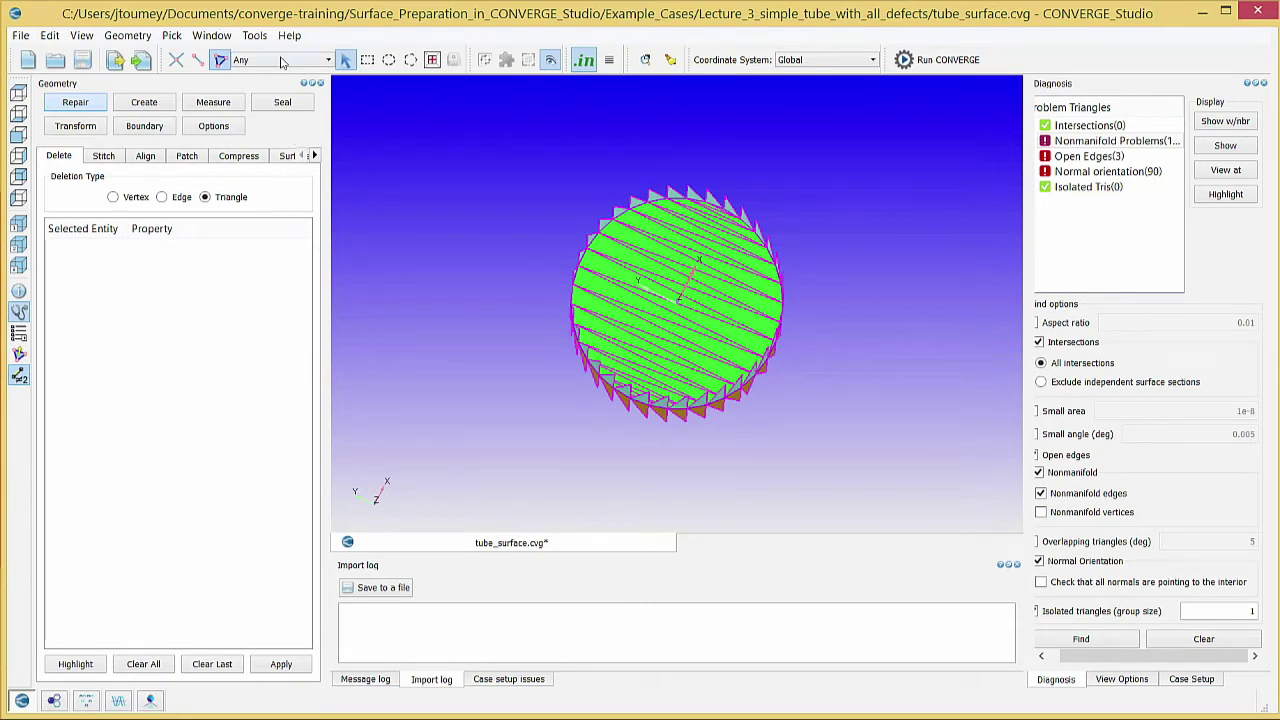
pyautogui.click(283, 61)
pyautogui.click(288, 118)
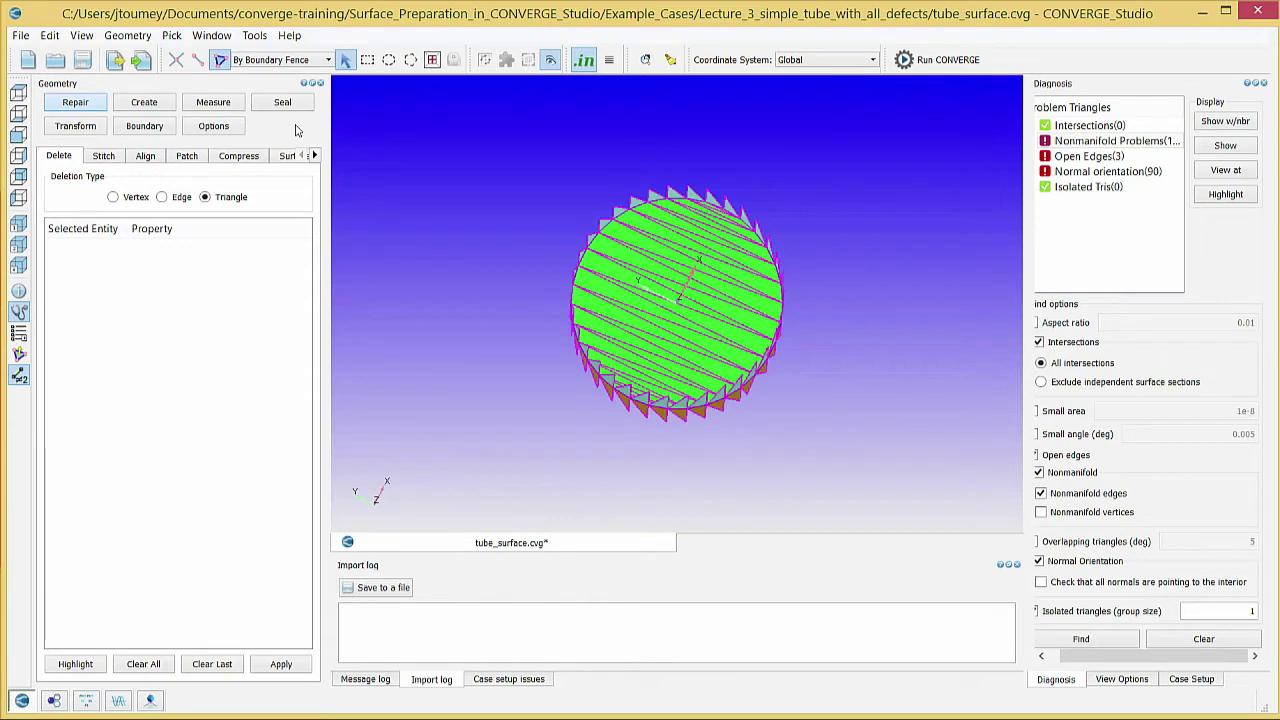
pyautogui.click(637, 274)
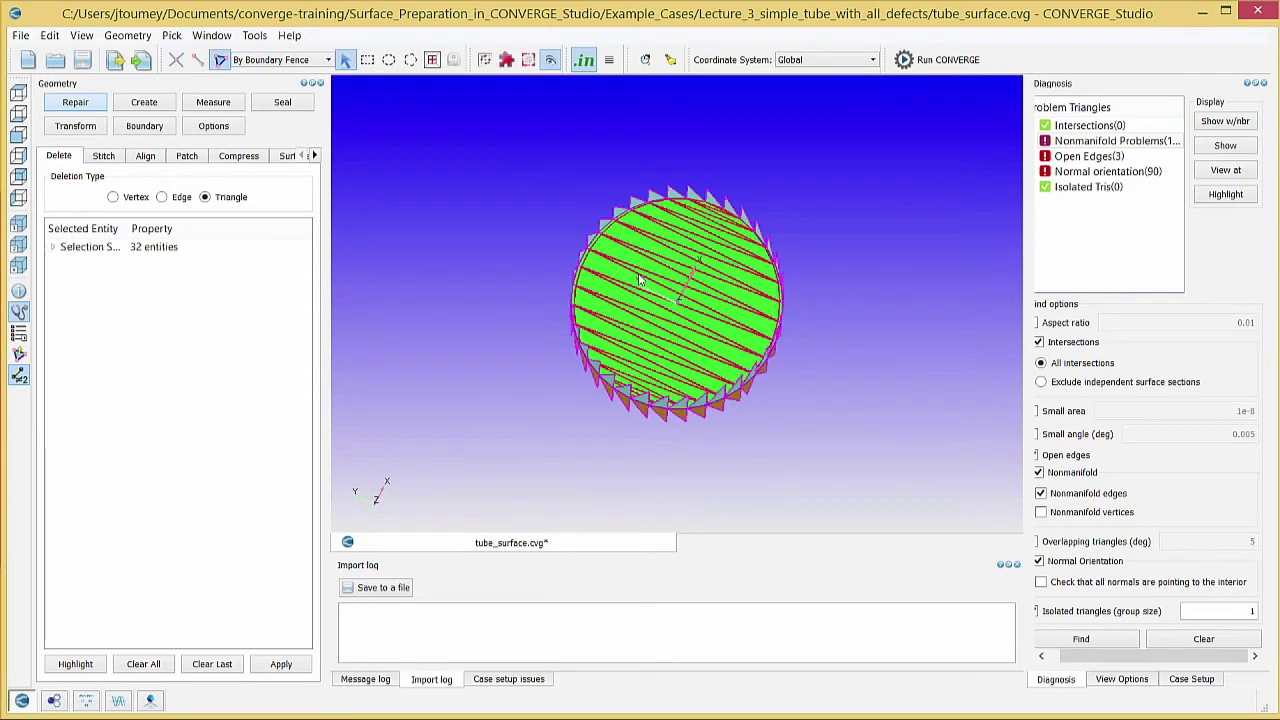
pyautogui.click(268, 666)
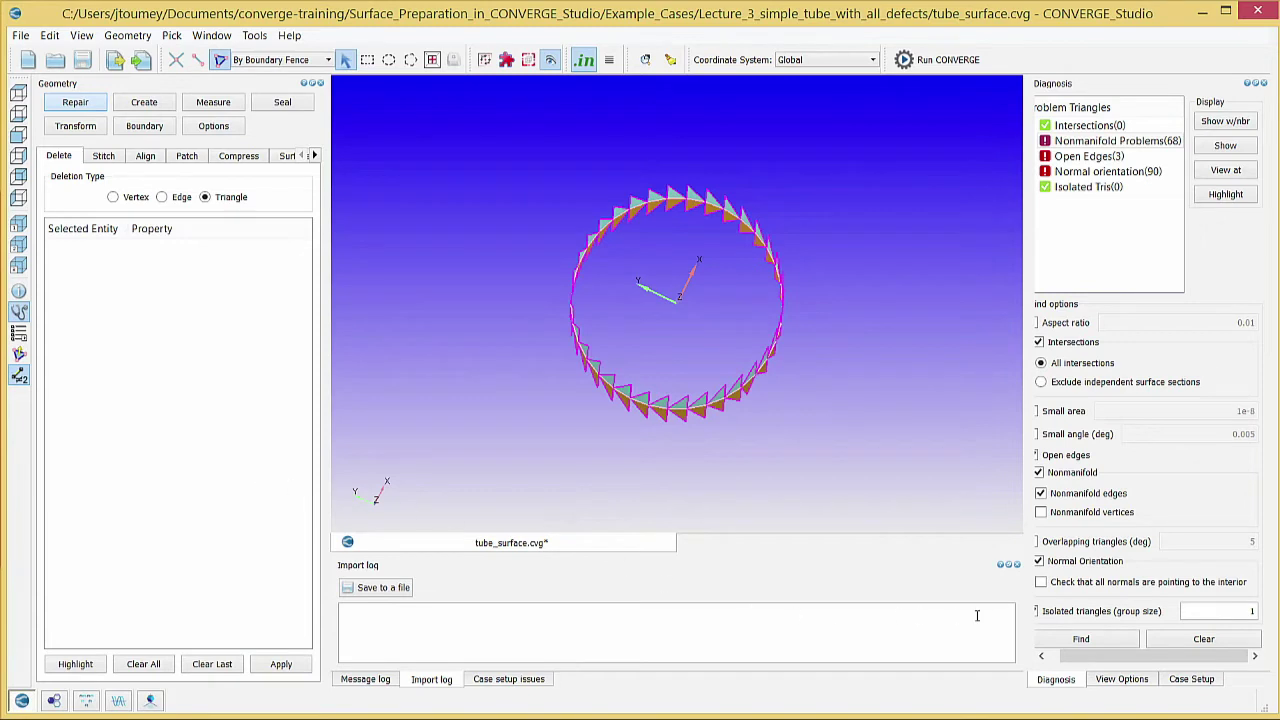
# - Rerun the surface diagnosis and display only the triangles with open edges
pyautogui.click(1081, 639)
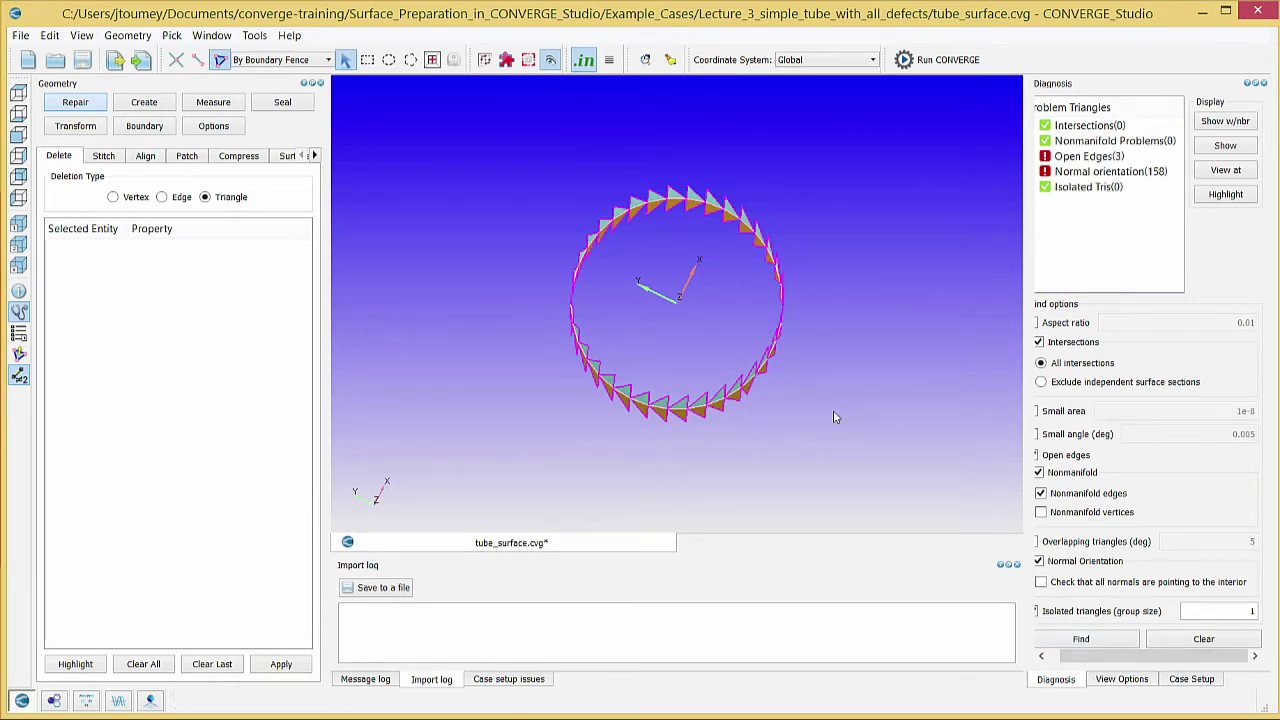
pyautogui.click(1120, 157)
pyautogui.click(1213, 147)
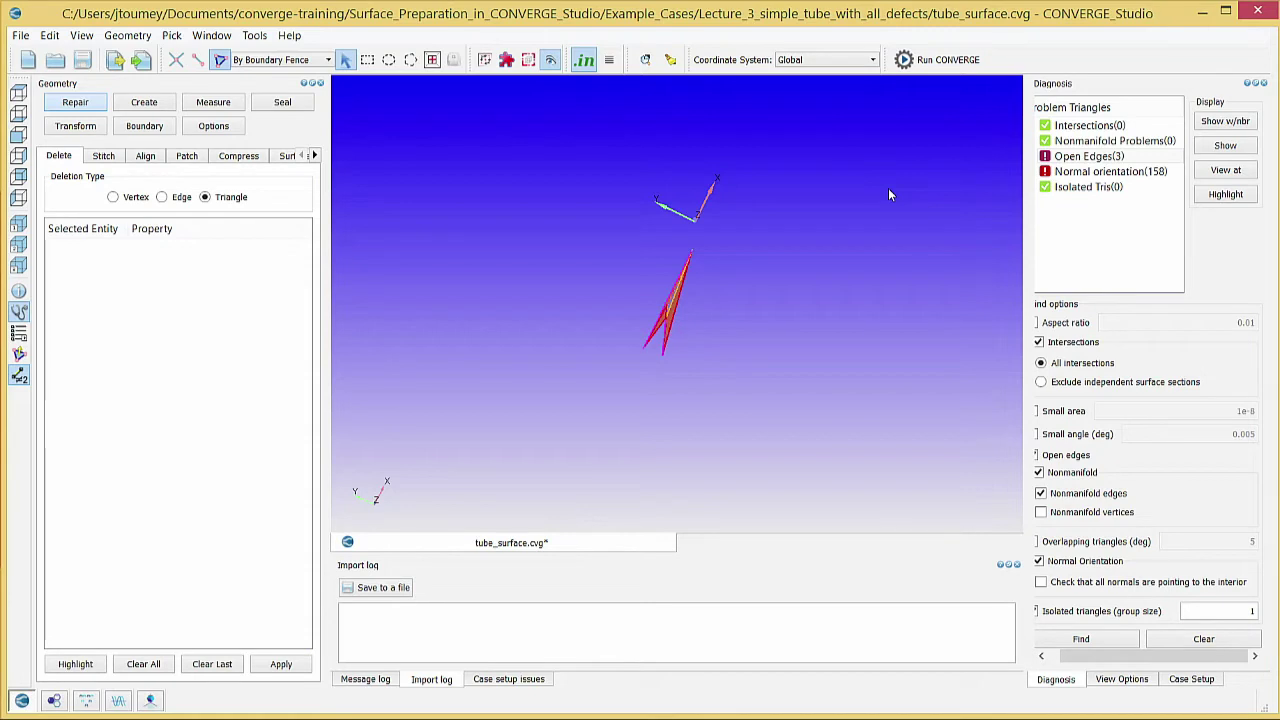
# - Patch the narrow triangular hole between the displayed triangles from a list of edges, selecting its outline by open edge
pyautogui.click(188, 156)
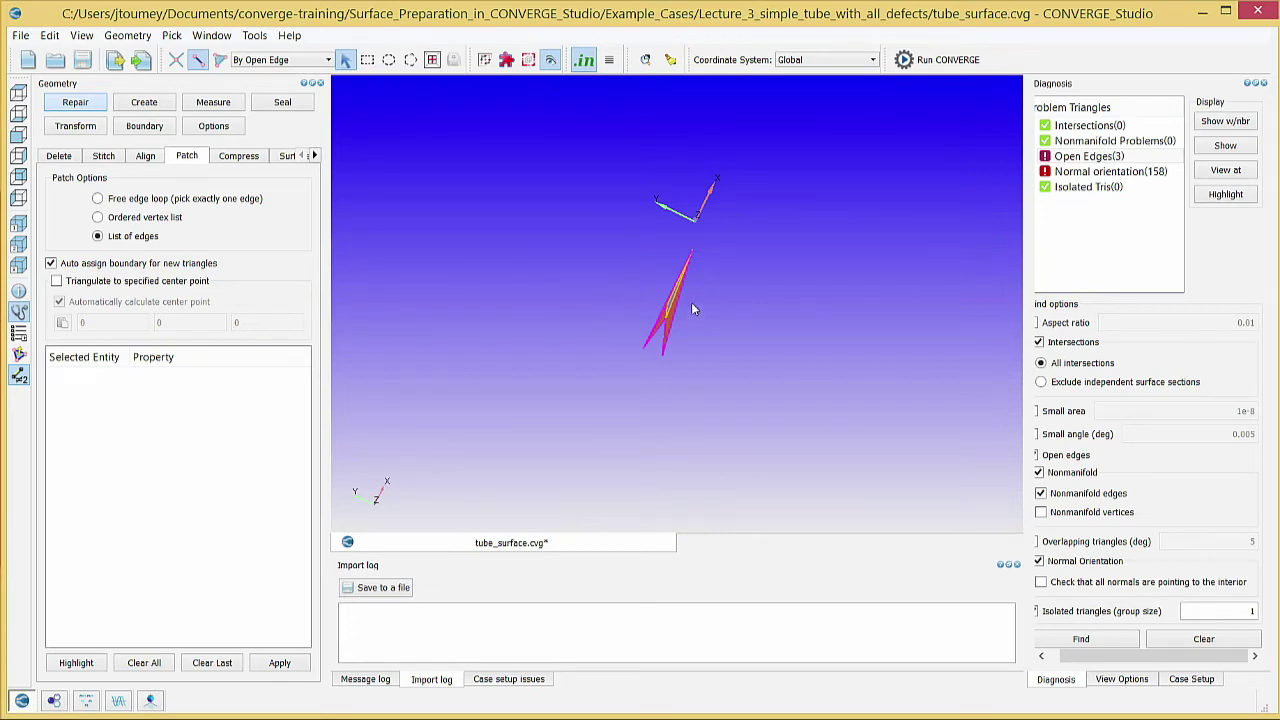
pyautogui.scroll(6, 618, 295)
pyautogui.click(611, 316)
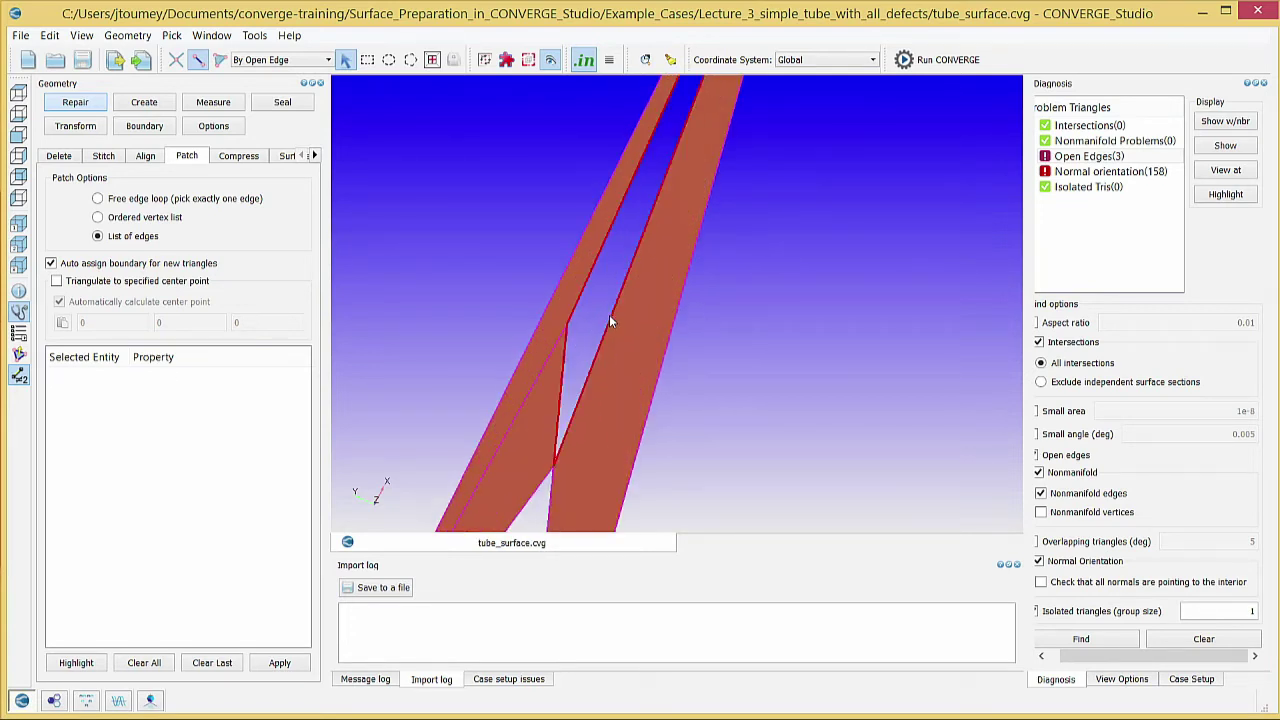
pyautogui.click(280, 664)
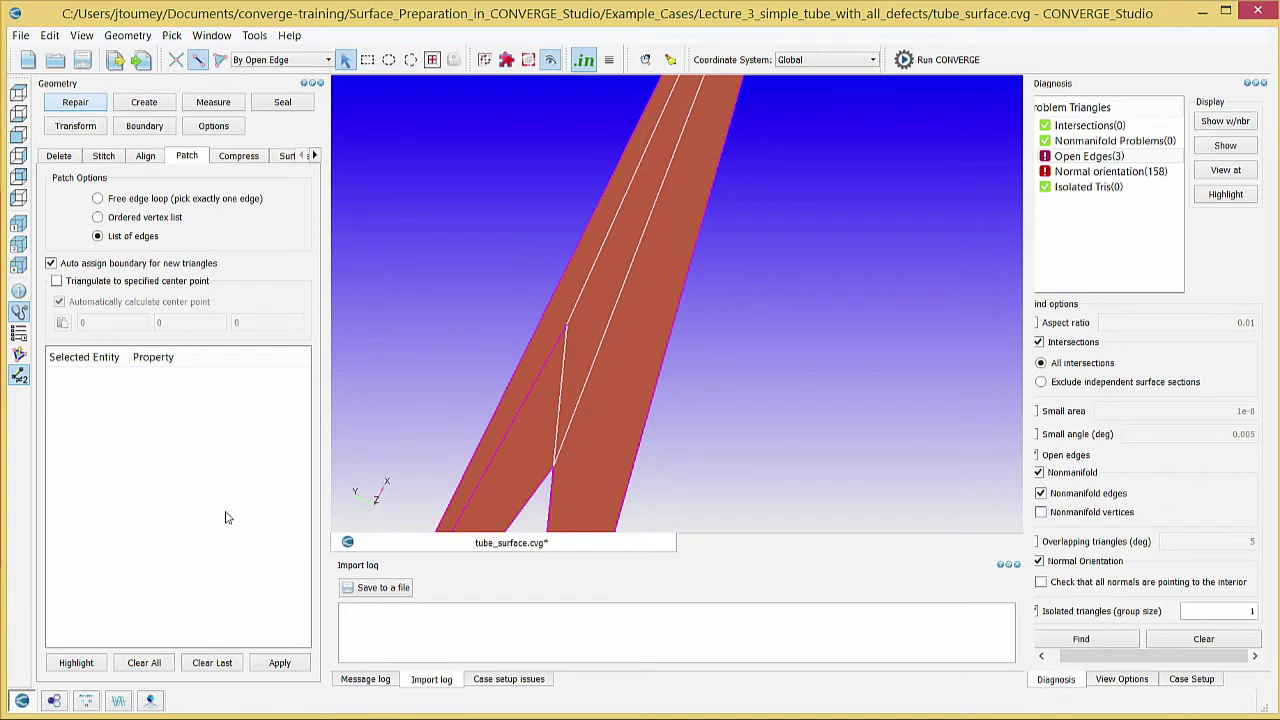
# - Rerun the surface diagnosis and display only the triangles with normal orientation problems, with their normal arrows turned on
pyautogui.click(1085, 640)
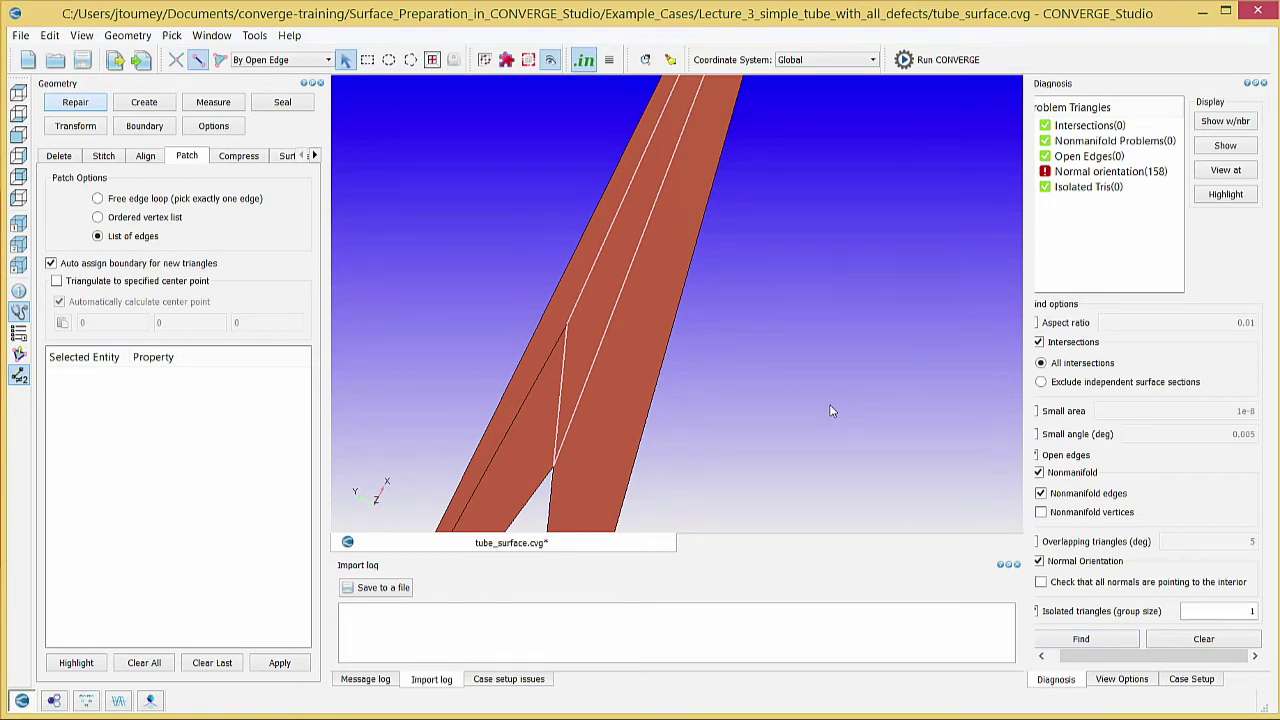
pyautogui.click(1098, 172)
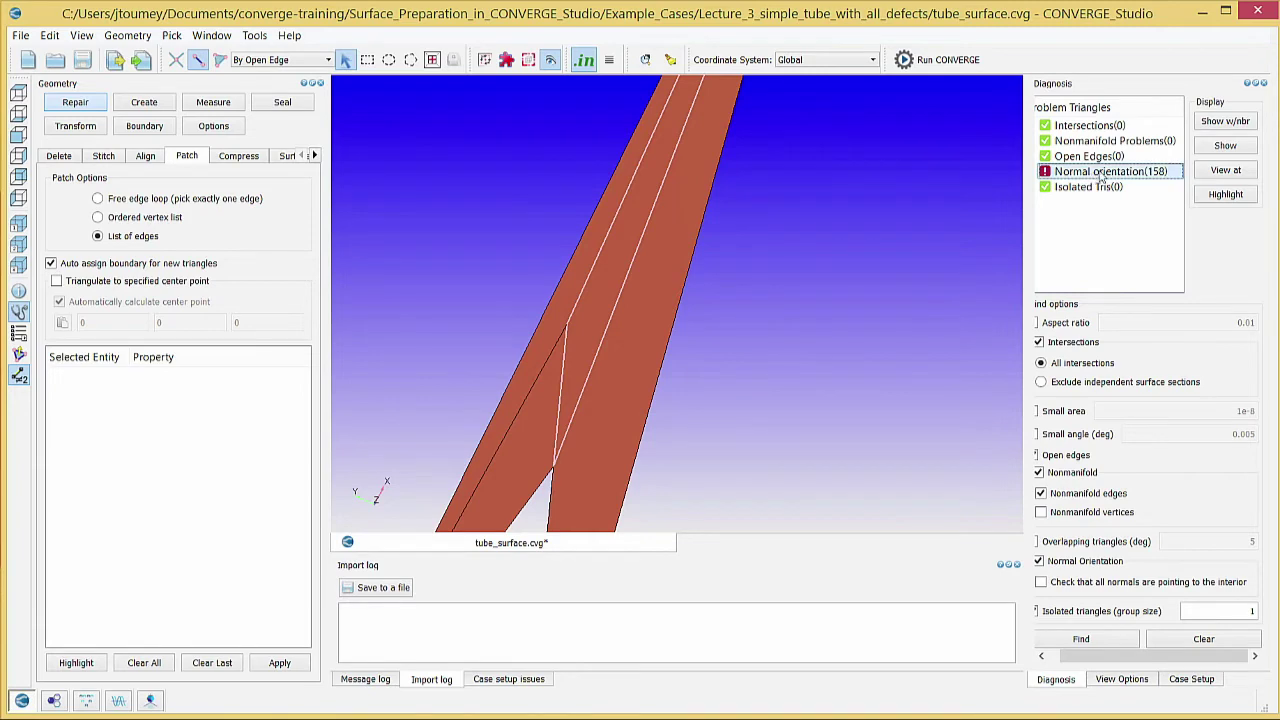
pyautogui.click(1226, 146)
pyautogui.scroll(-5, 737, 264)
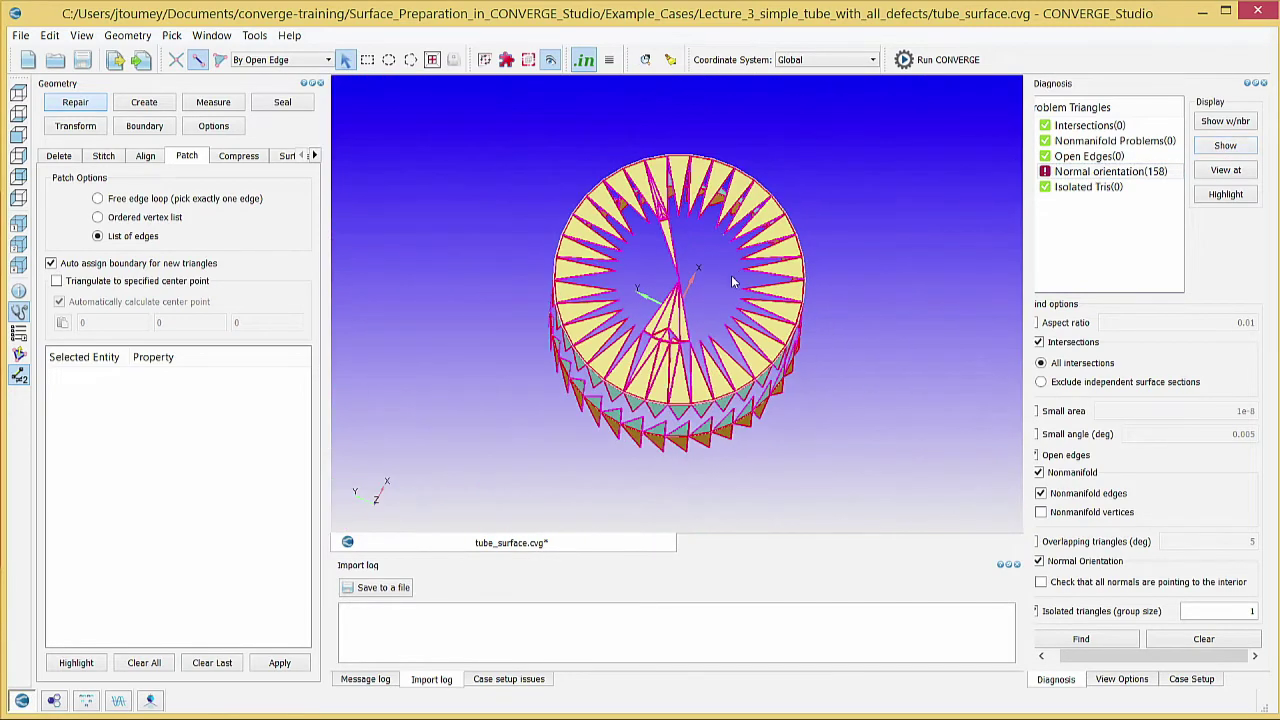
pyautogui.moveTo(726, 278); pyautogui.dragTo(750, 385)
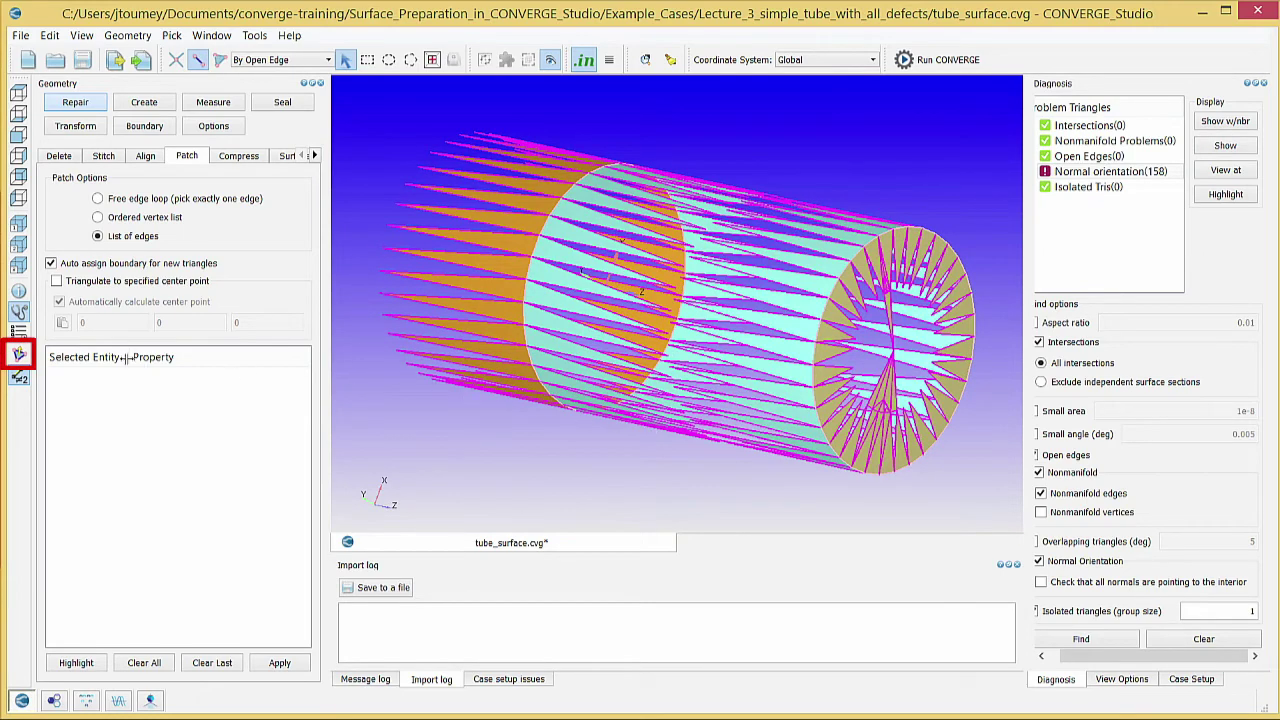
pyautogui.click(18, 354)
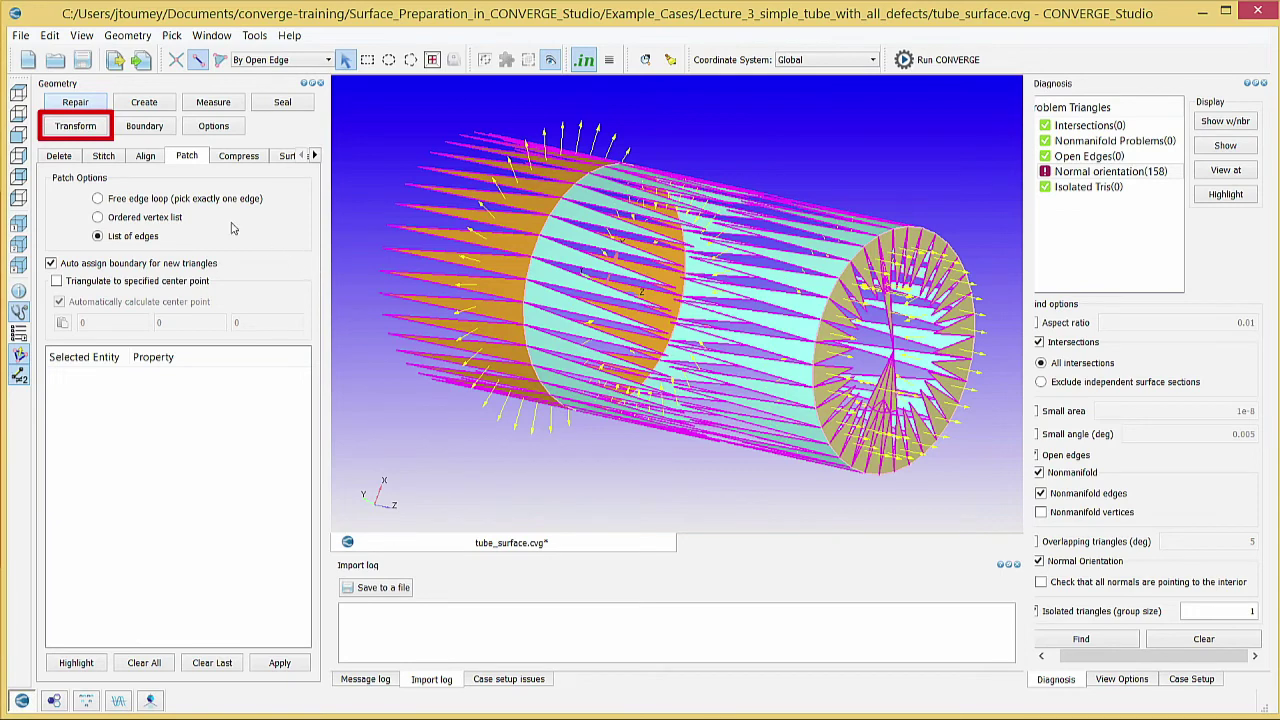
# - Reorient the surface normals by propagating the change from a single Wall1 triangle picked with the Any filter, and rerun the diagnosis
pyautogui.click(84, 130)
pyautogui.click(253, 157)
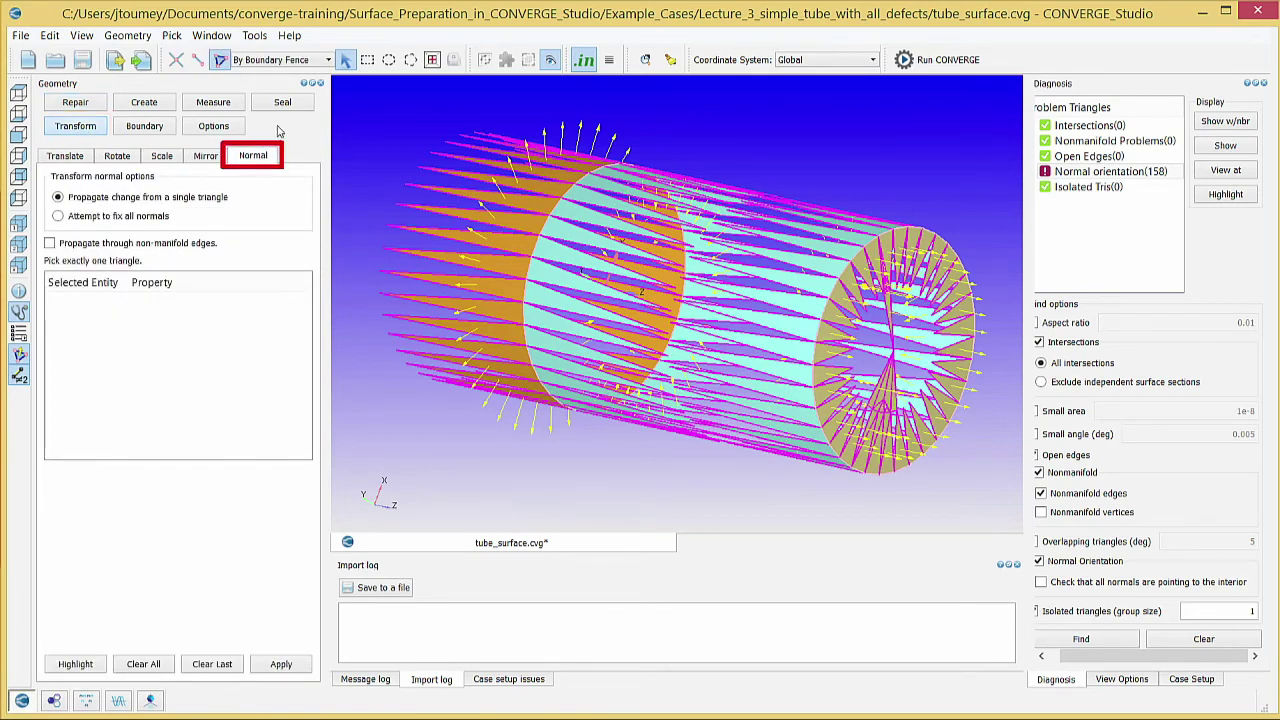
pyautogui.click(268, 61)
pyautogui.click(263, 75)
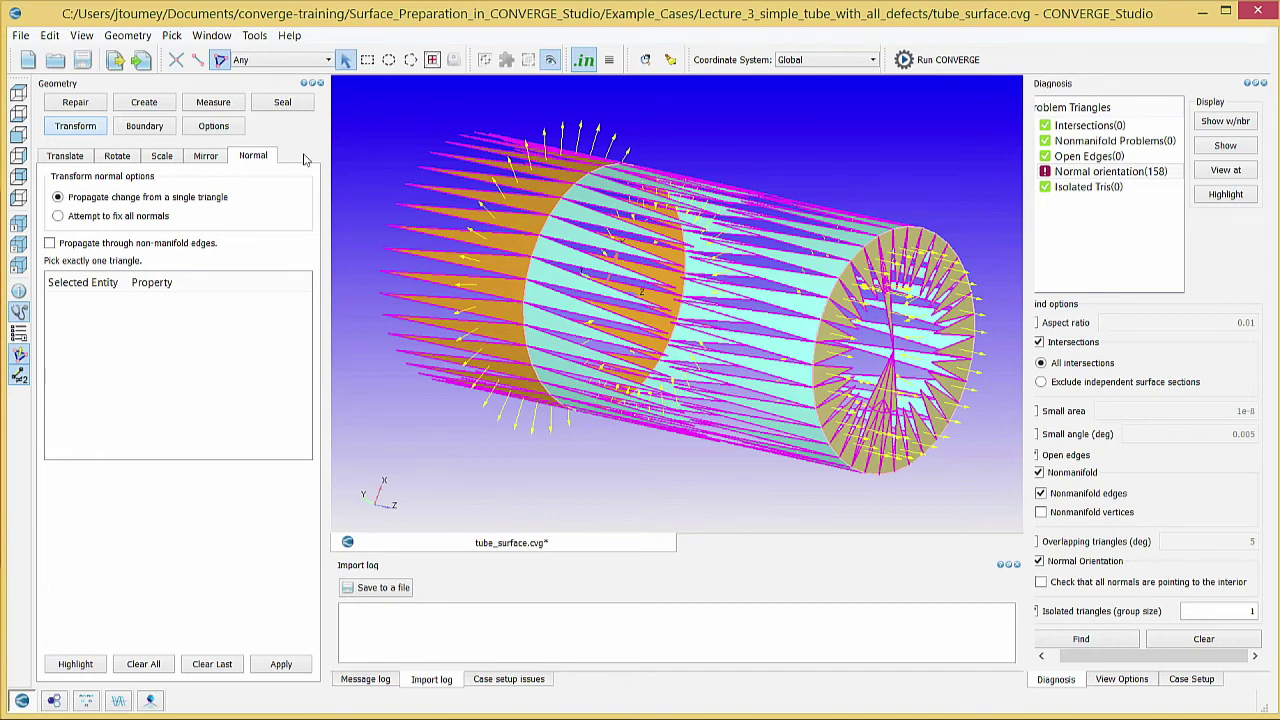
pyautogui.click(512, 204)
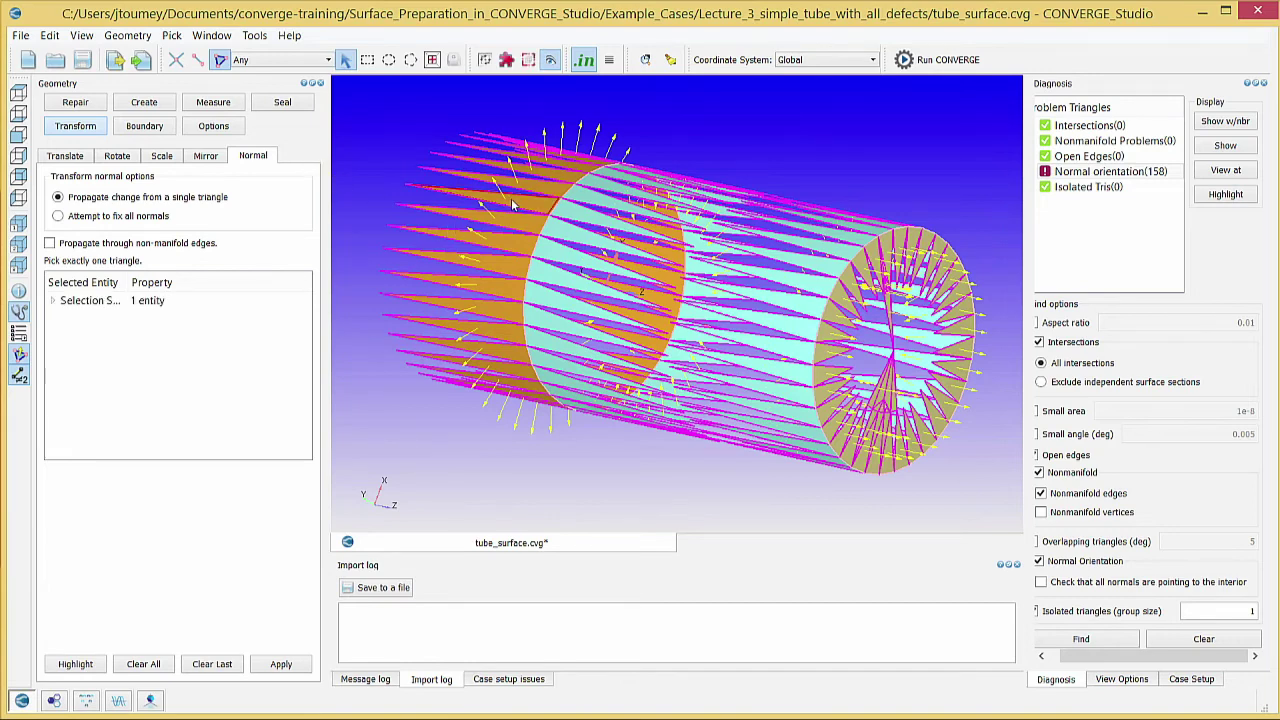
pyautogui.click(281, 662)
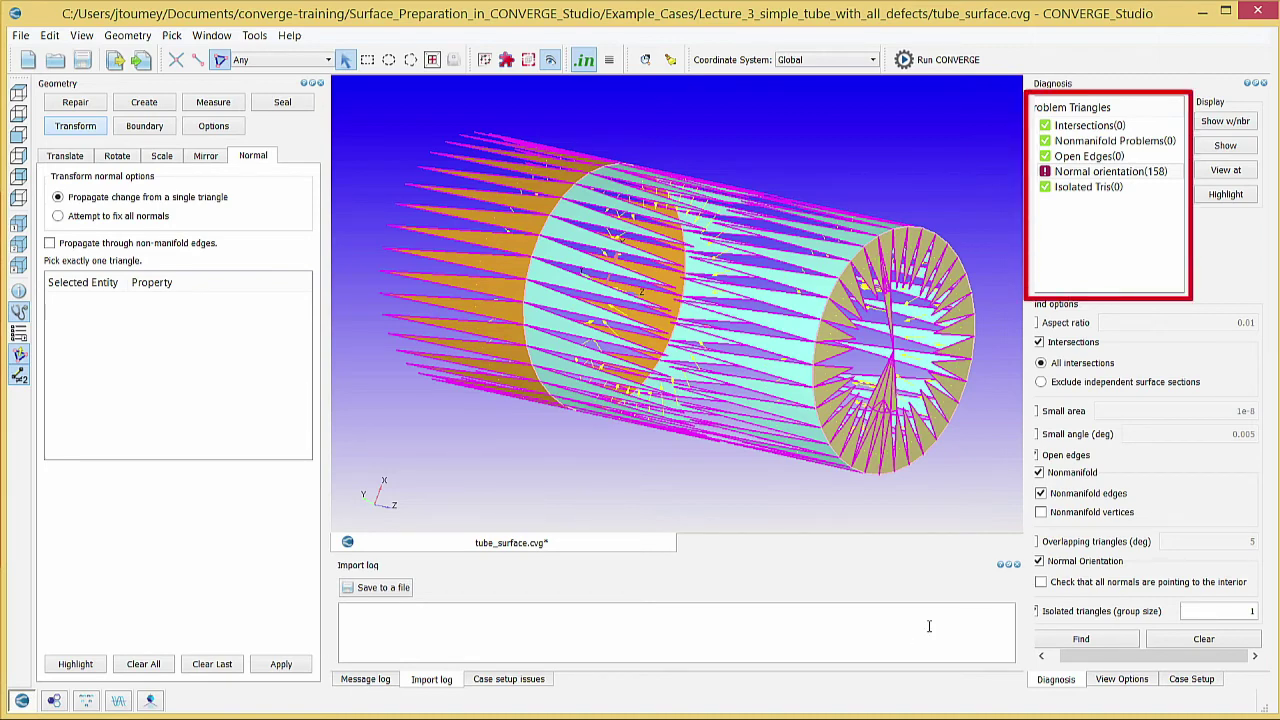
pyautogui.click(1102, 640)
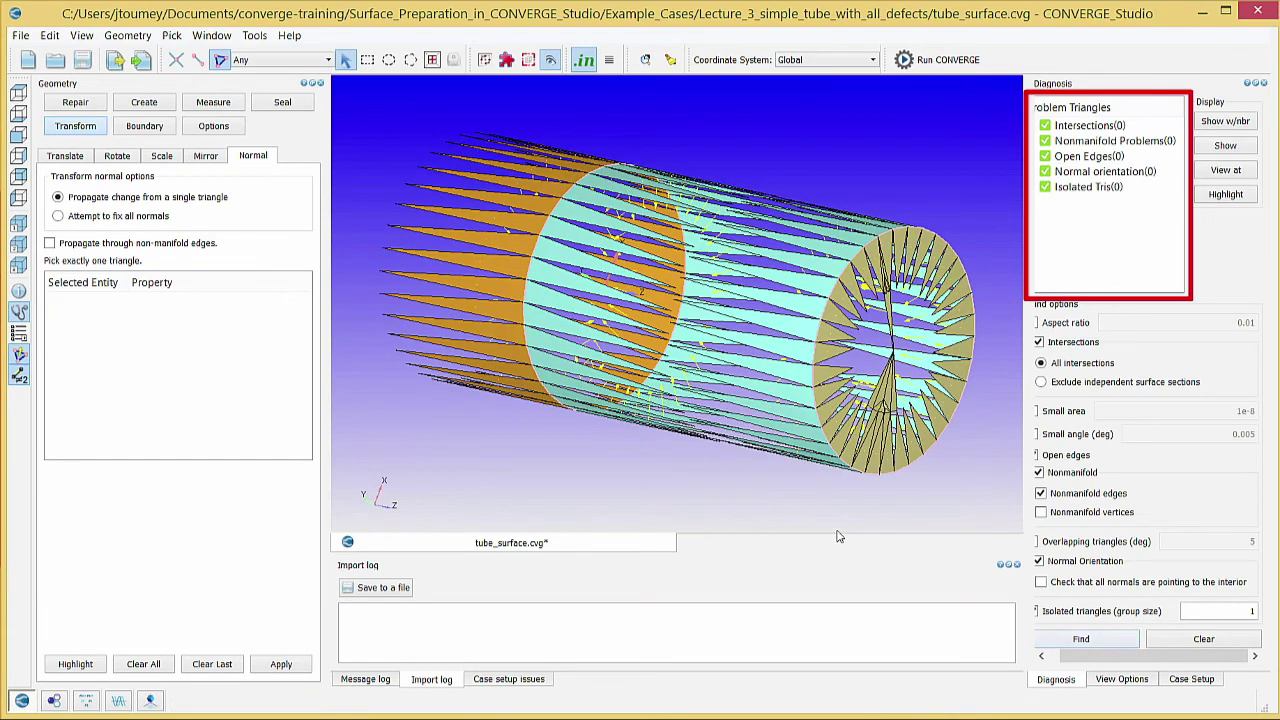